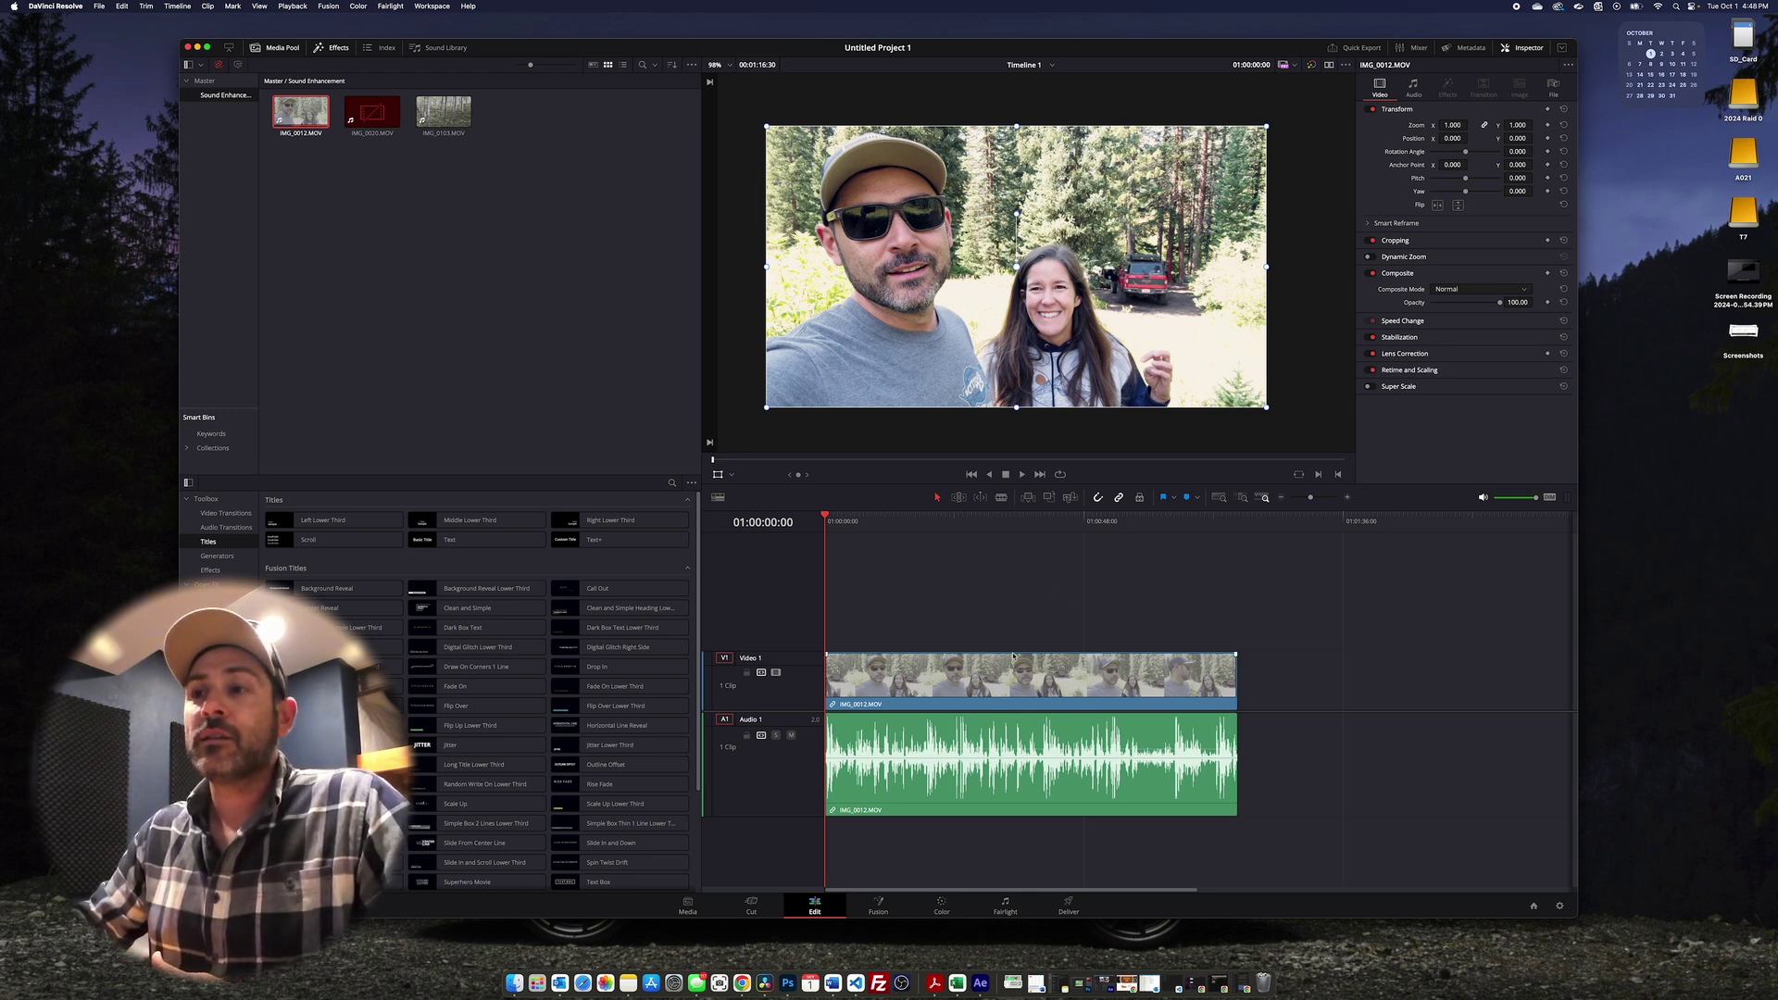
Step: Play the interview clip IMG_0012.MOV on the Edit page to hear its original audio
{"action": "left_click", "coordinate": [941, 905]}
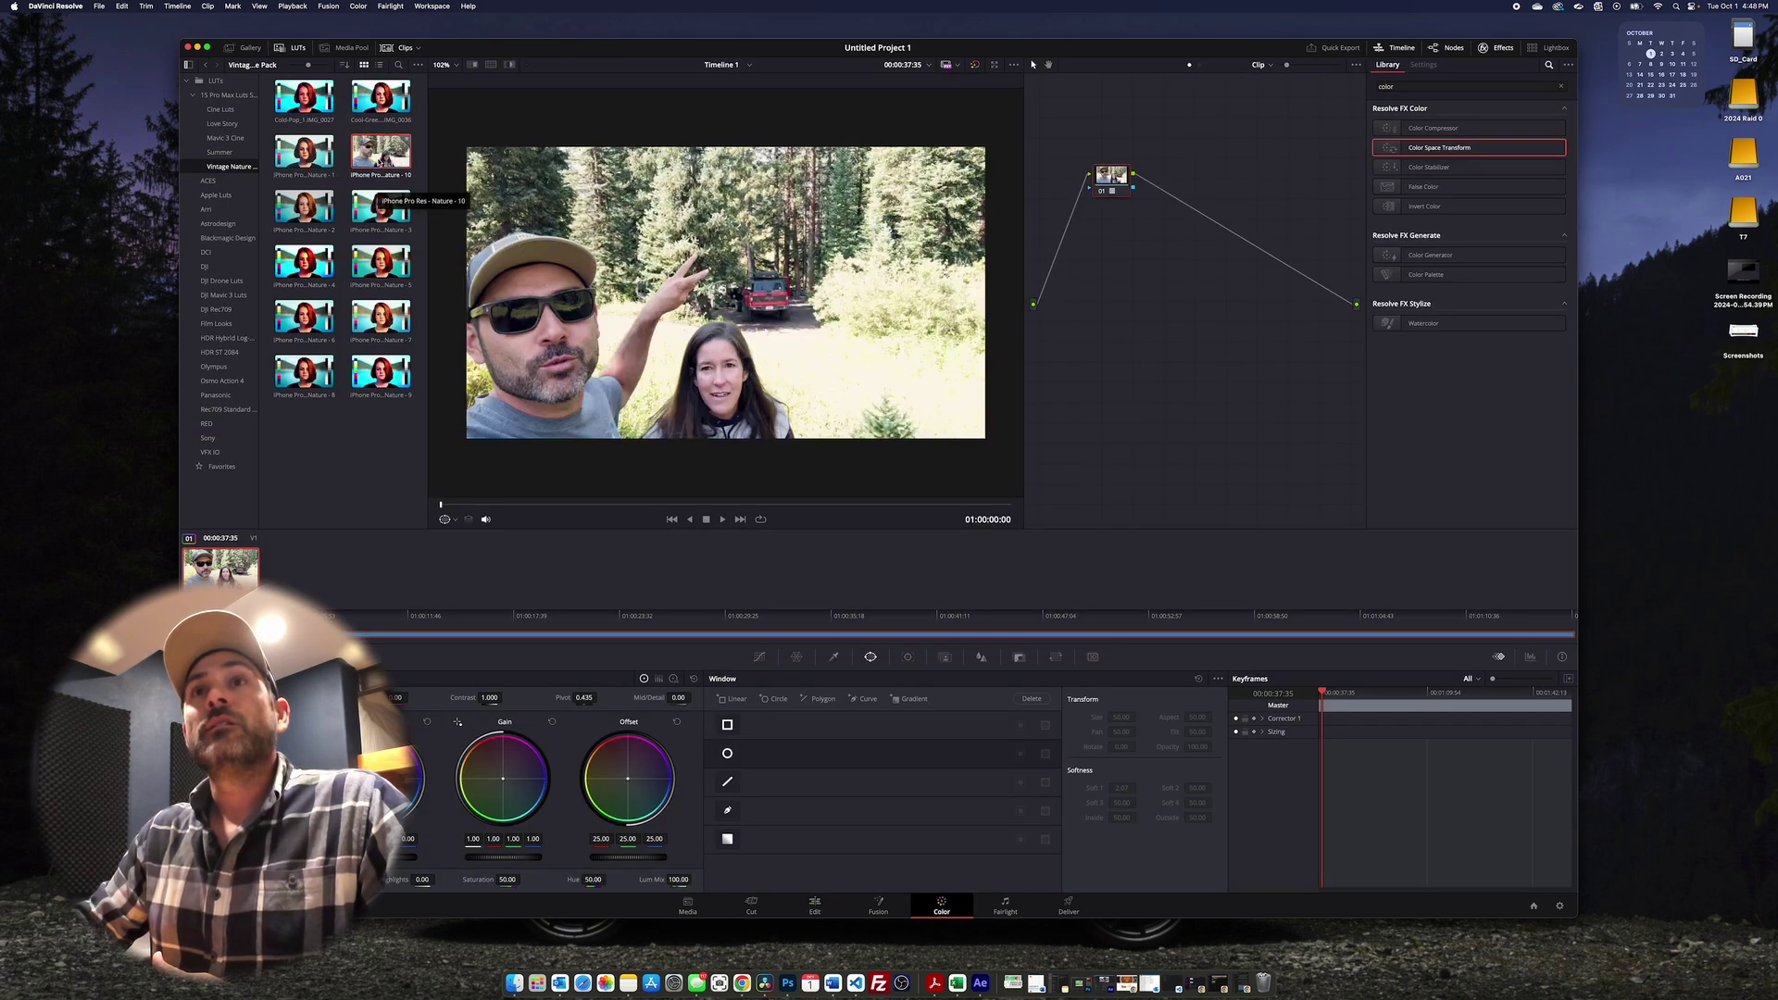
{"action": "left_click", "coordinate": [815, 905]}
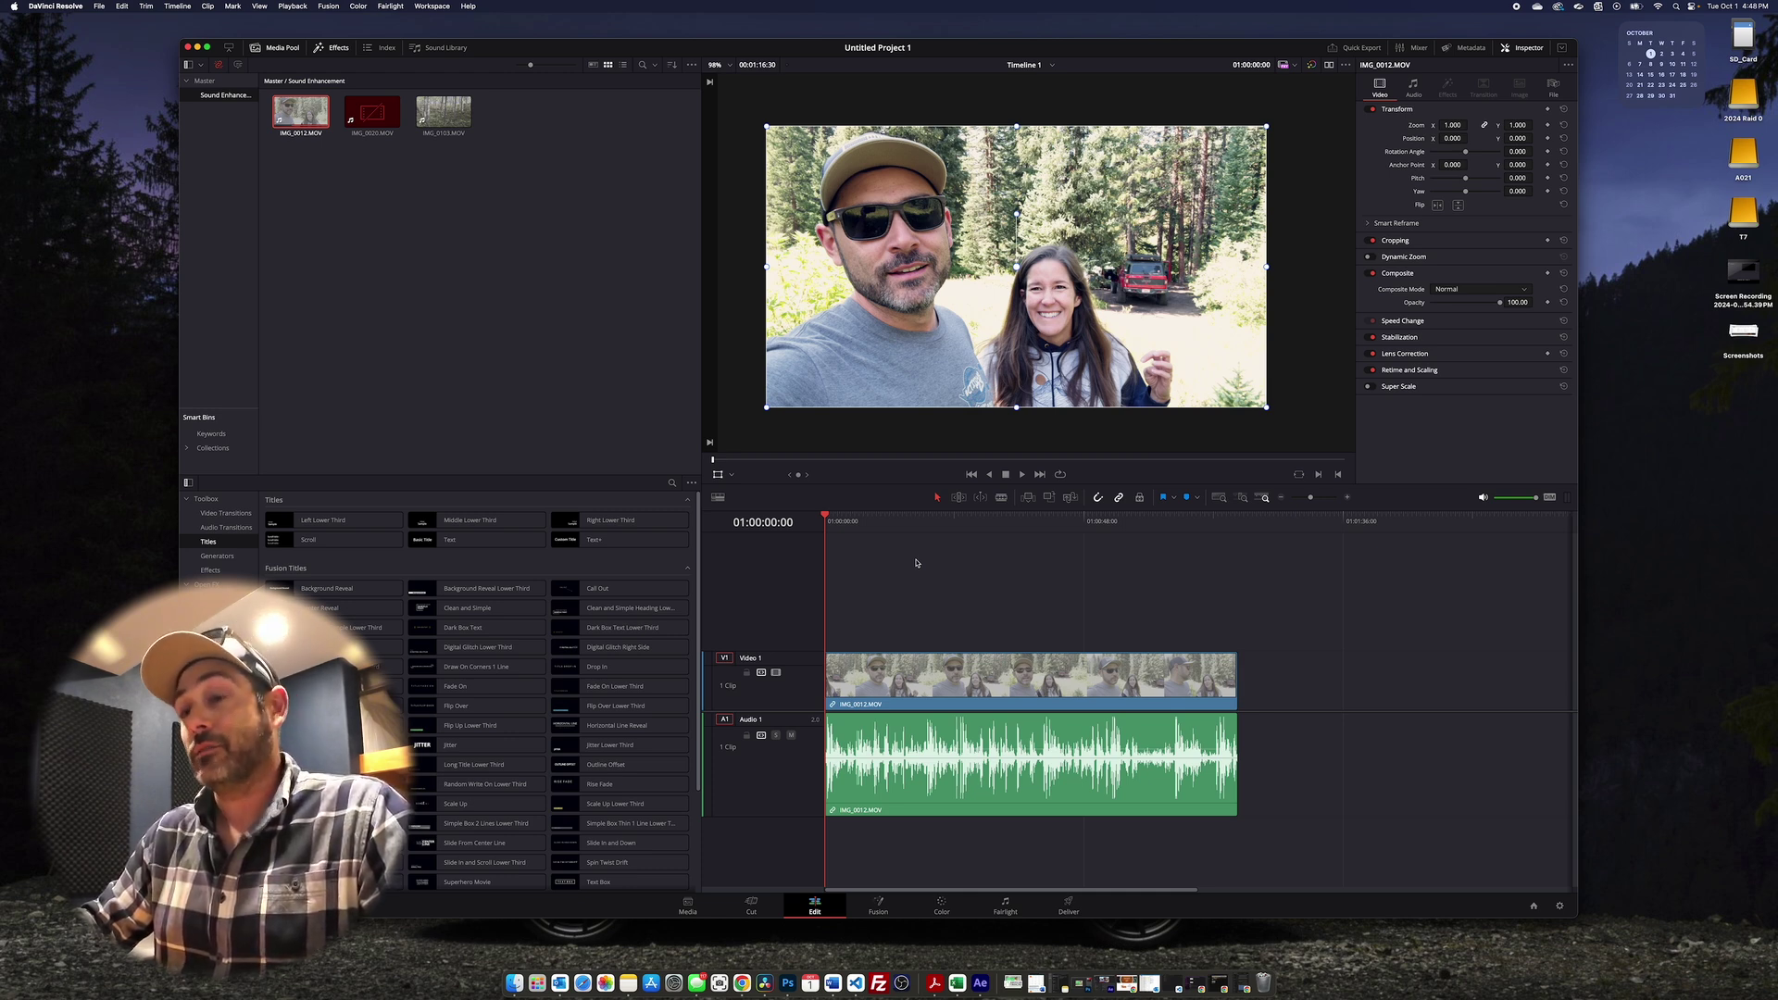
{"action": "key", "text": "space"}
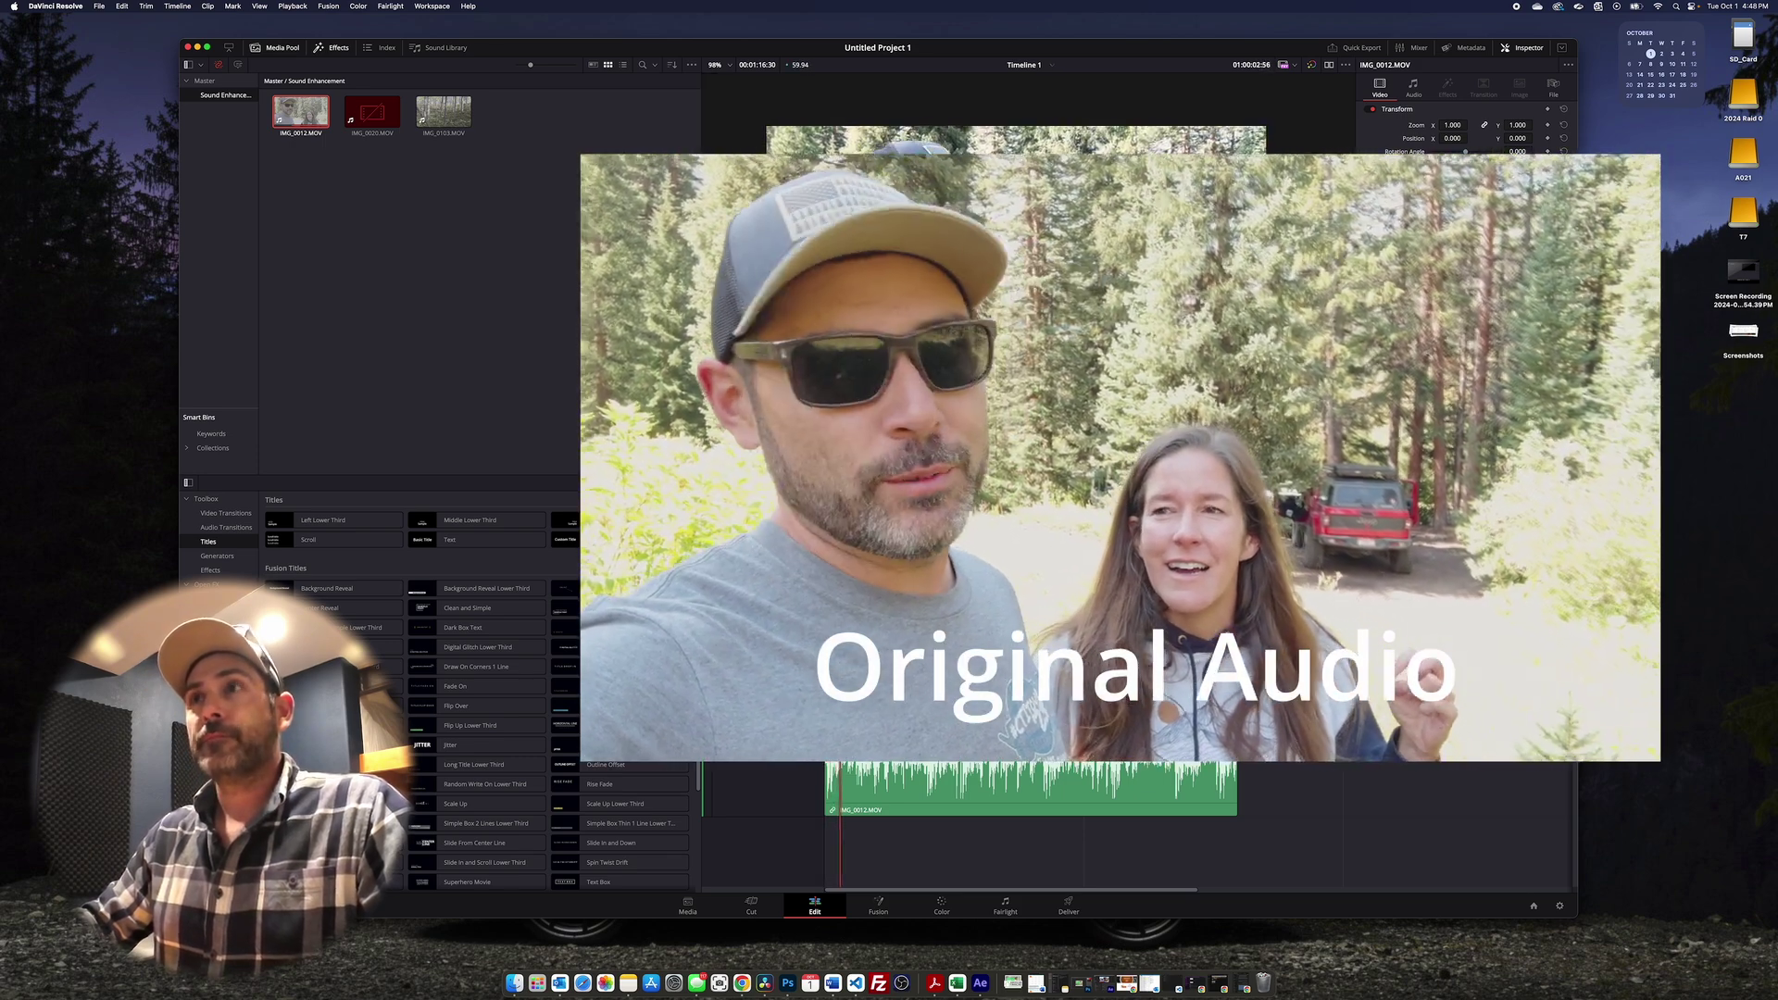
{"action": "key", "text": "space"}
{"action": "left_click", "coordinate": [821, 519]}
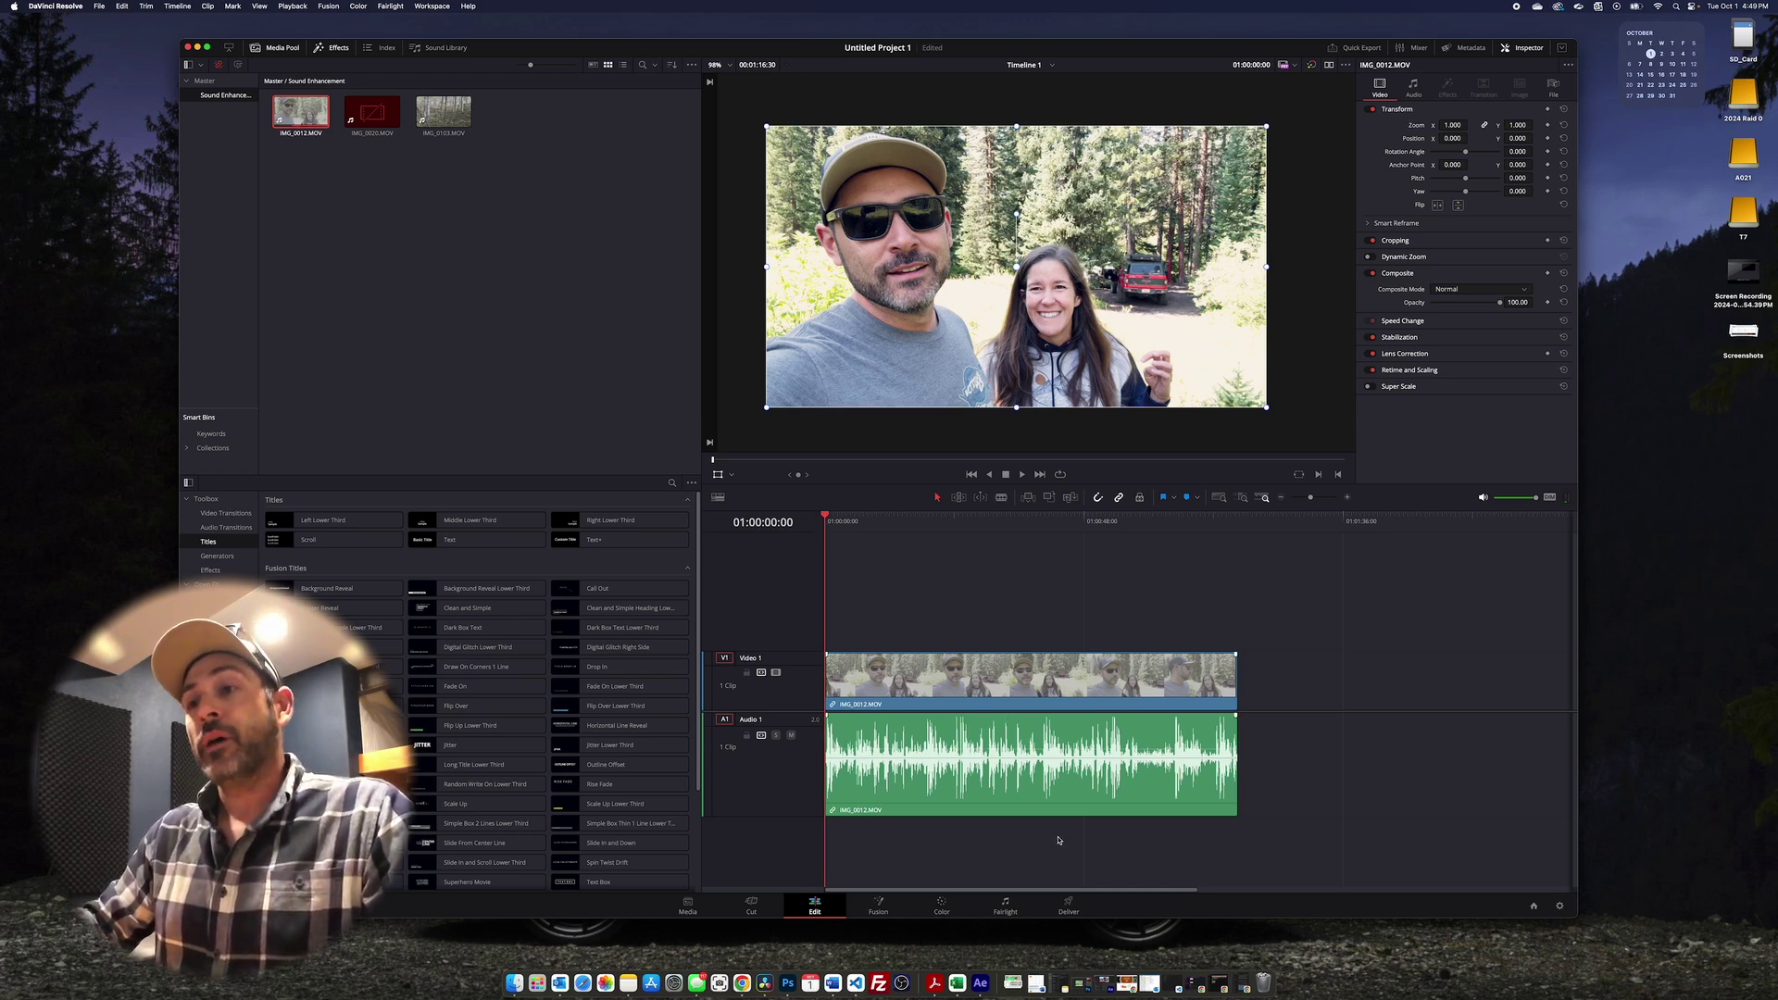
Step: Switch to the Fairlight page and select the Audio 1 track
{"action": "left_click", "coordinate": [1005, 905]}
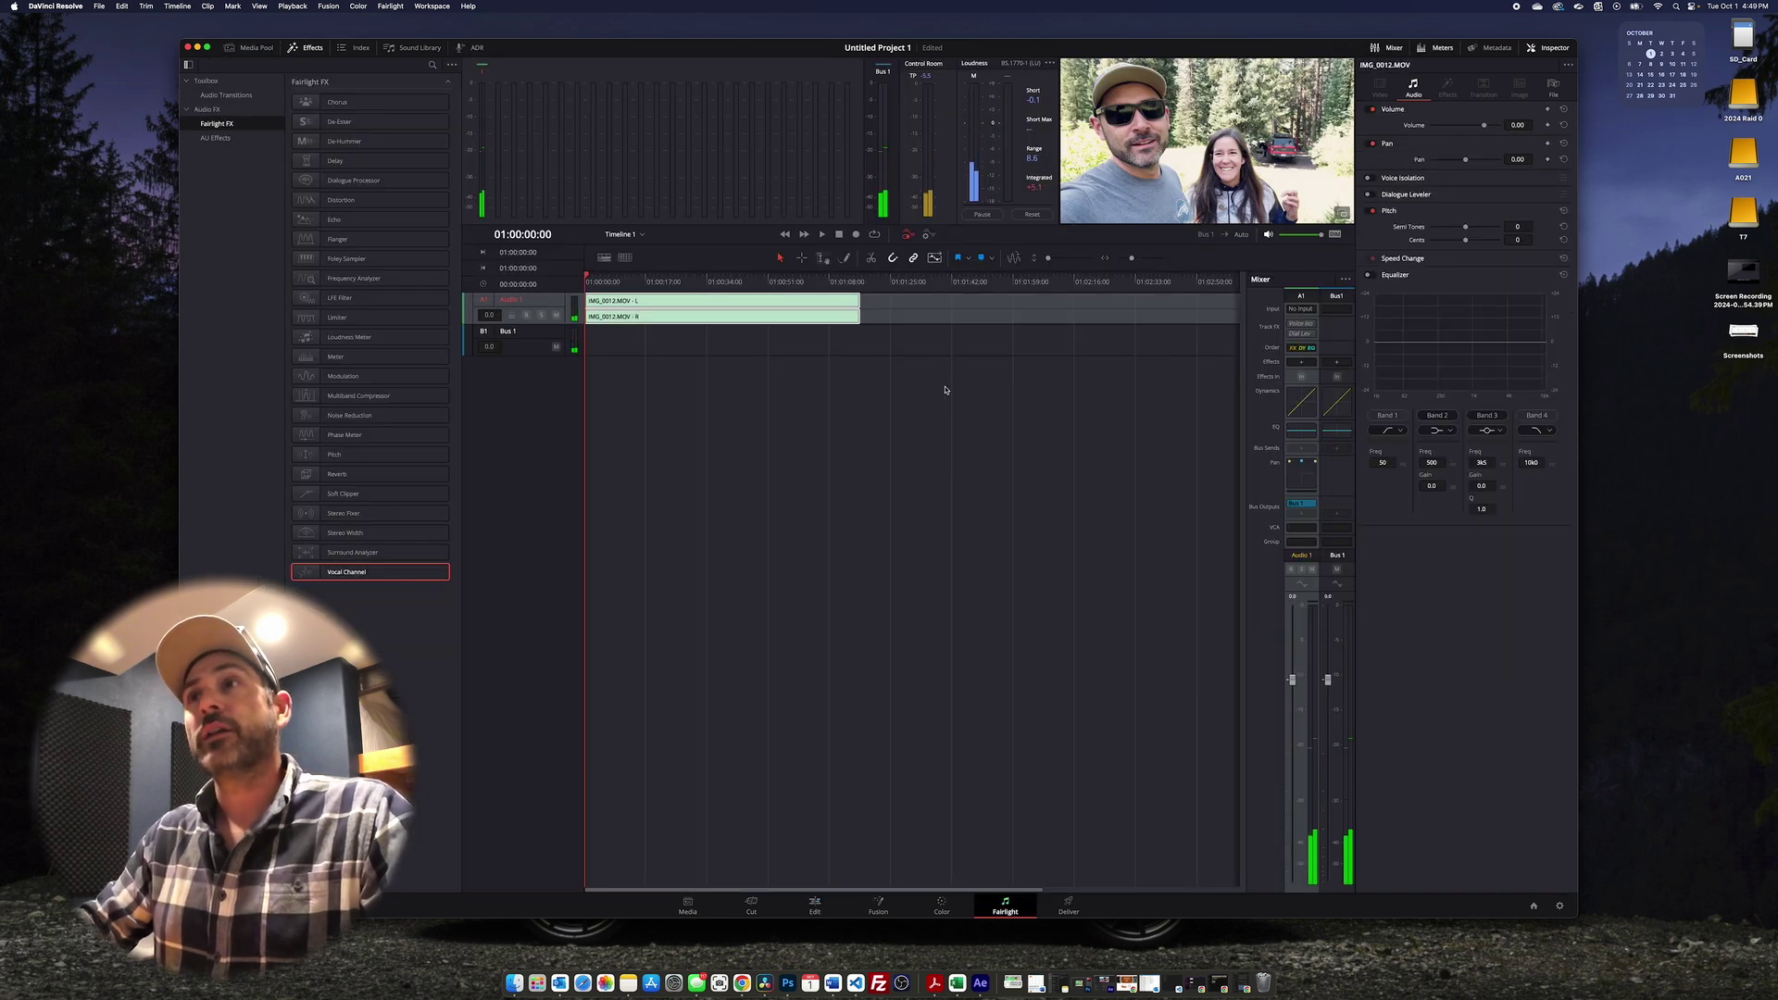
{"action": "left_click", "coordinate": [803, 355]}
{"action": "left_click", "coordinate": [554, 302]}
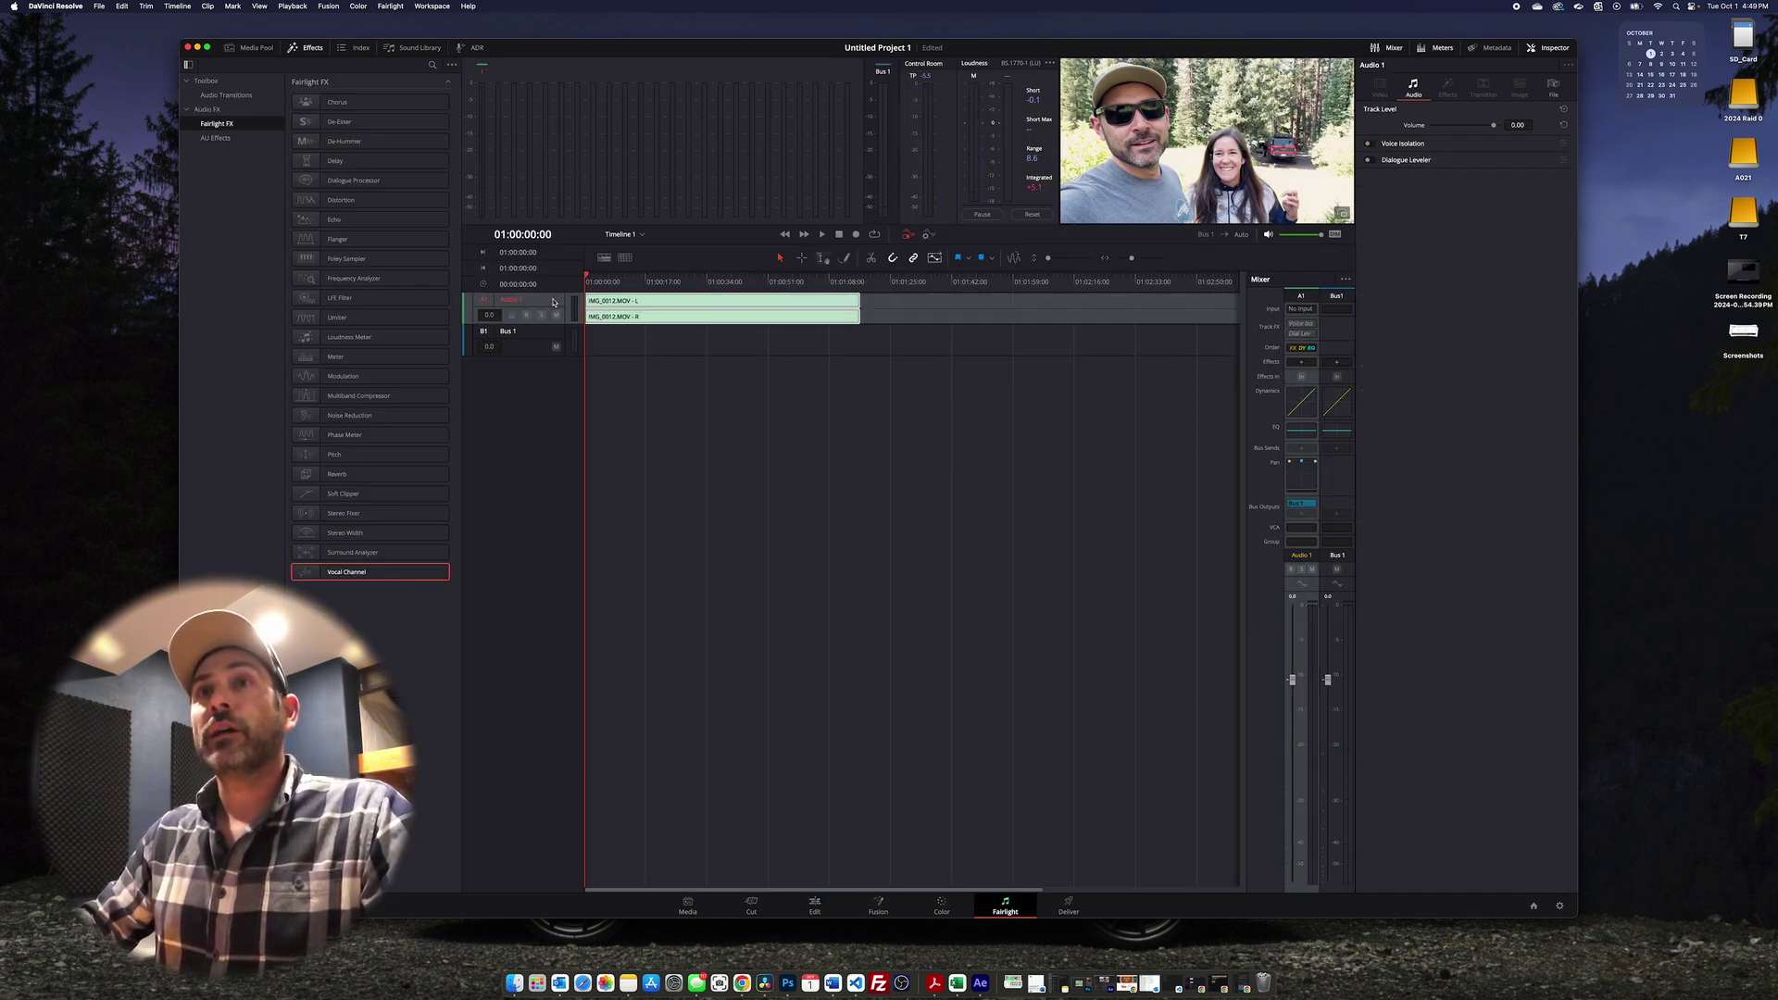
Step: Enable the Audio 1 compressor at -10.0 threshold with a 4.0:1 ratio, then audition it
{"action": "left_click", "coordinate": [1302, 407]}
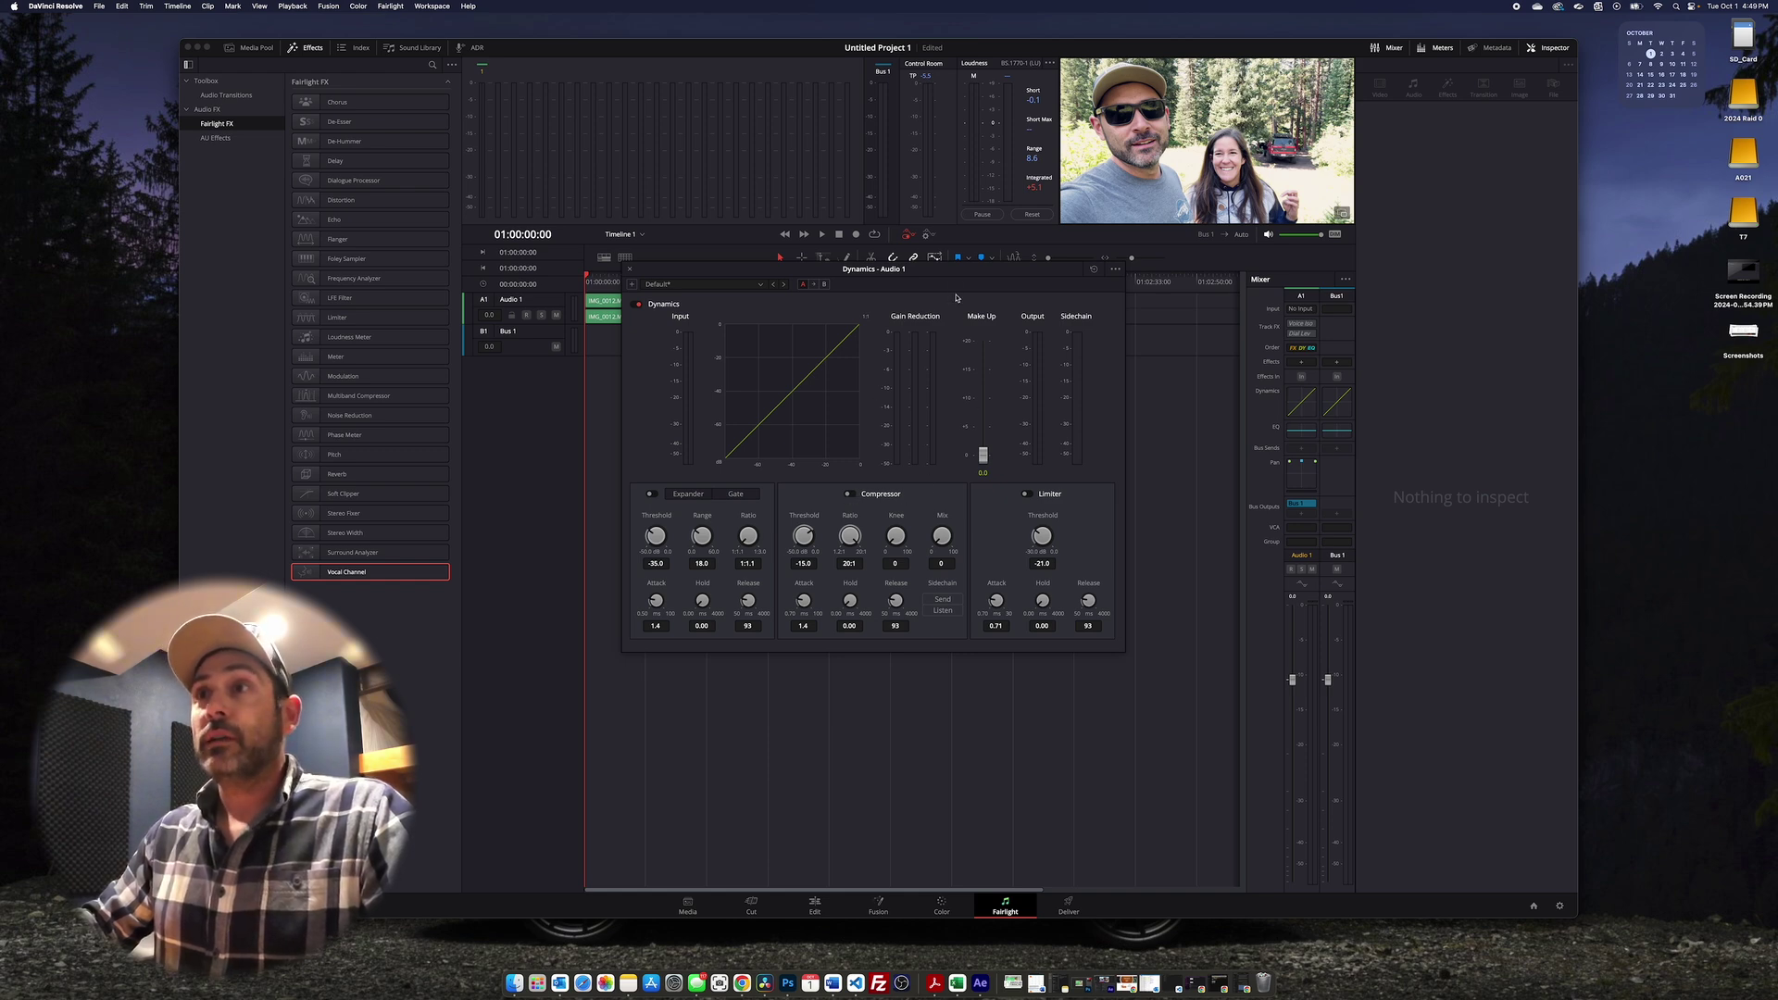
{"action": "left_click_drag", "start_coordinate": [955, 287], "coordinate": [955, 378]}
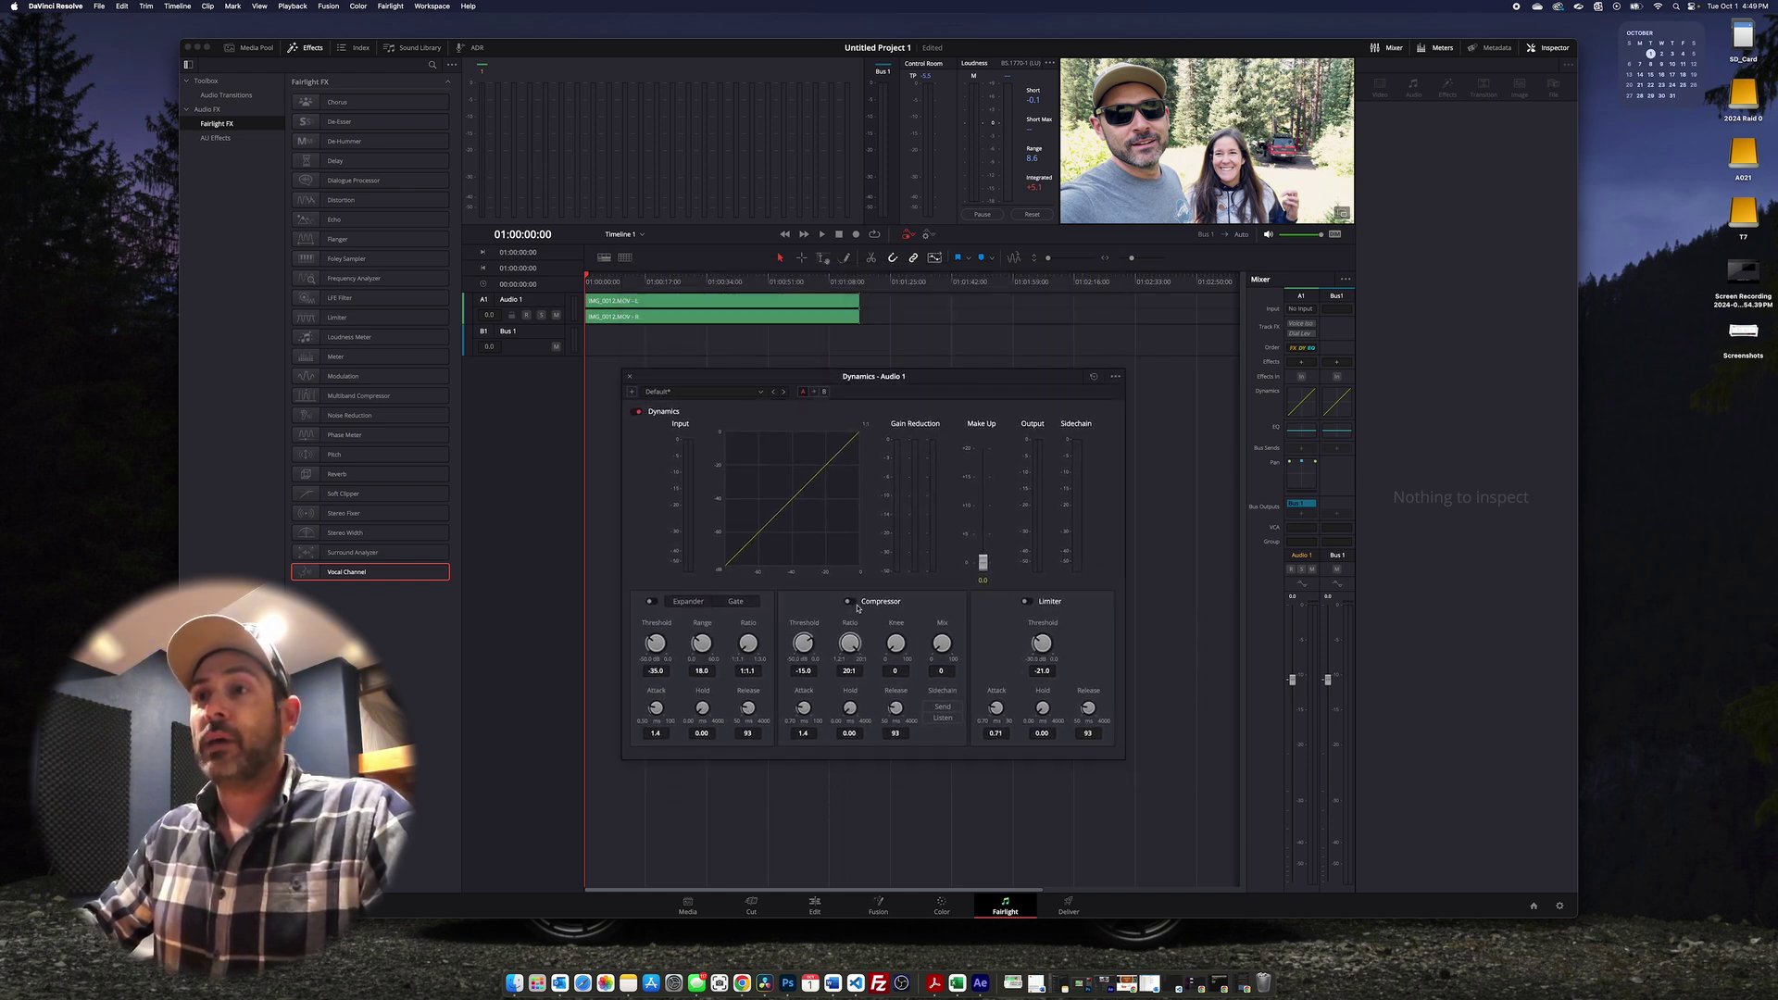
{"action": "left_click", "coordinate": [848, 602]}
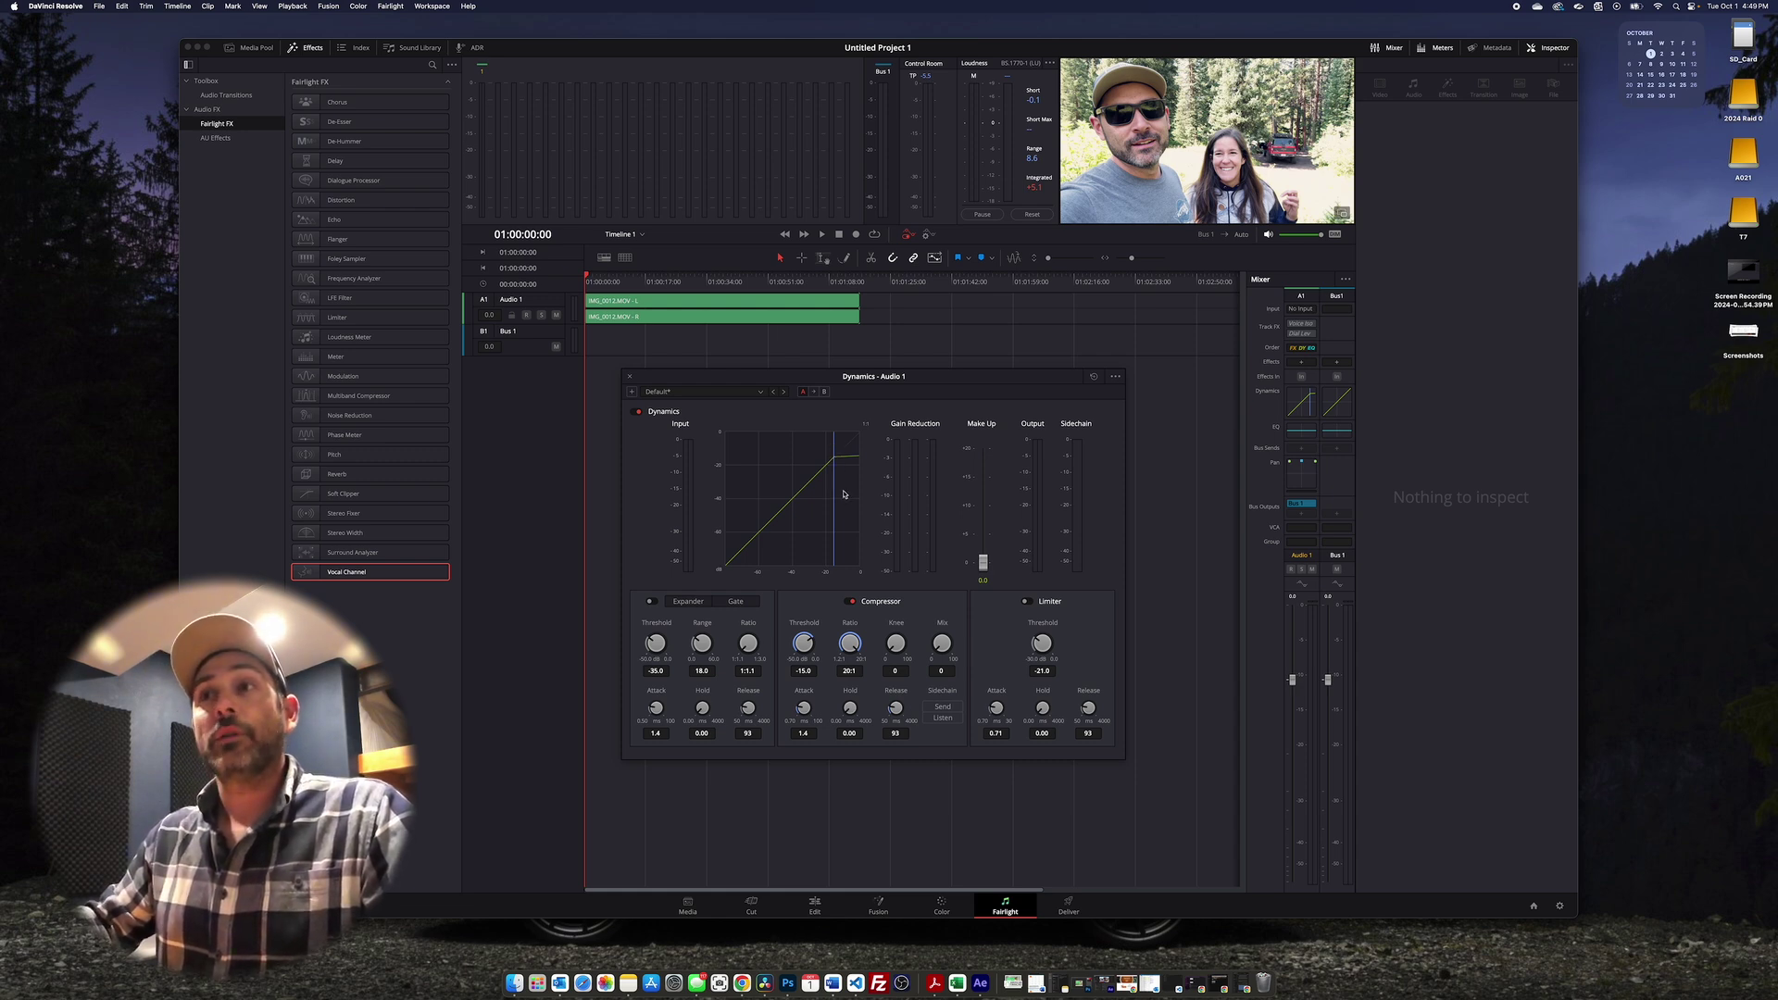
{"action": "left_click", "coordinate": [837, 461]}
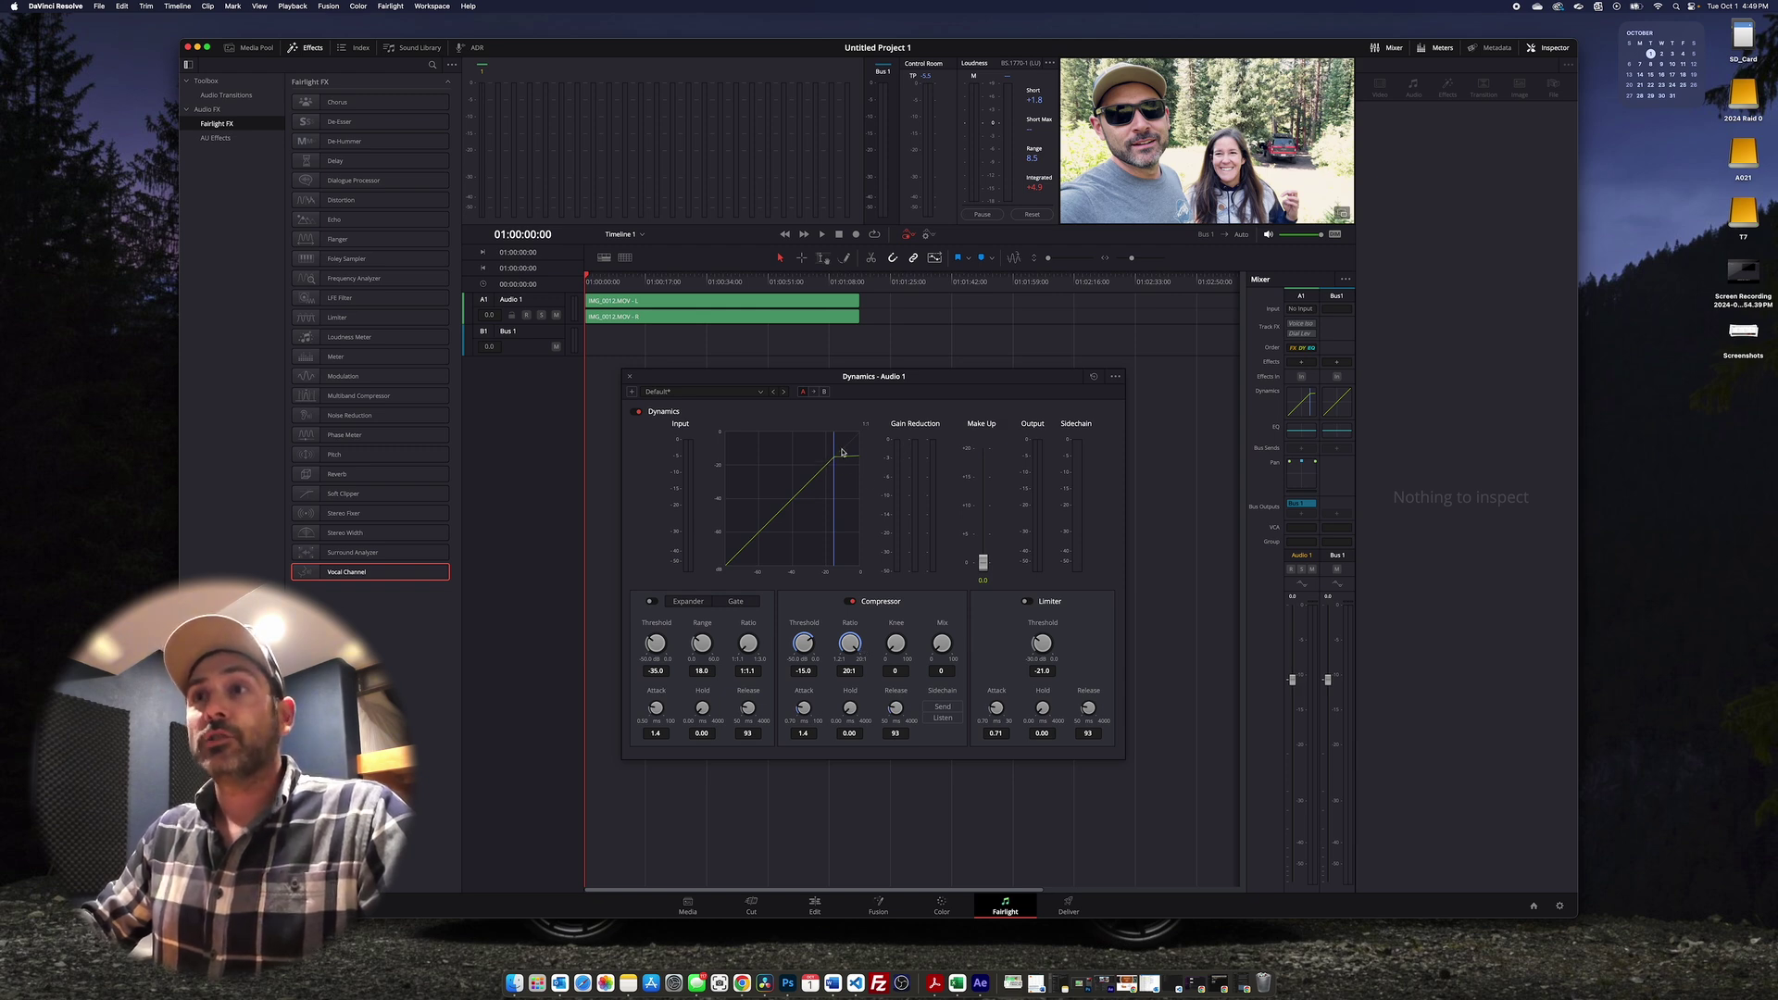
{"action": "left_click_drag", "start_coordinate": [852, 632], "coordinate": [839, 641]}
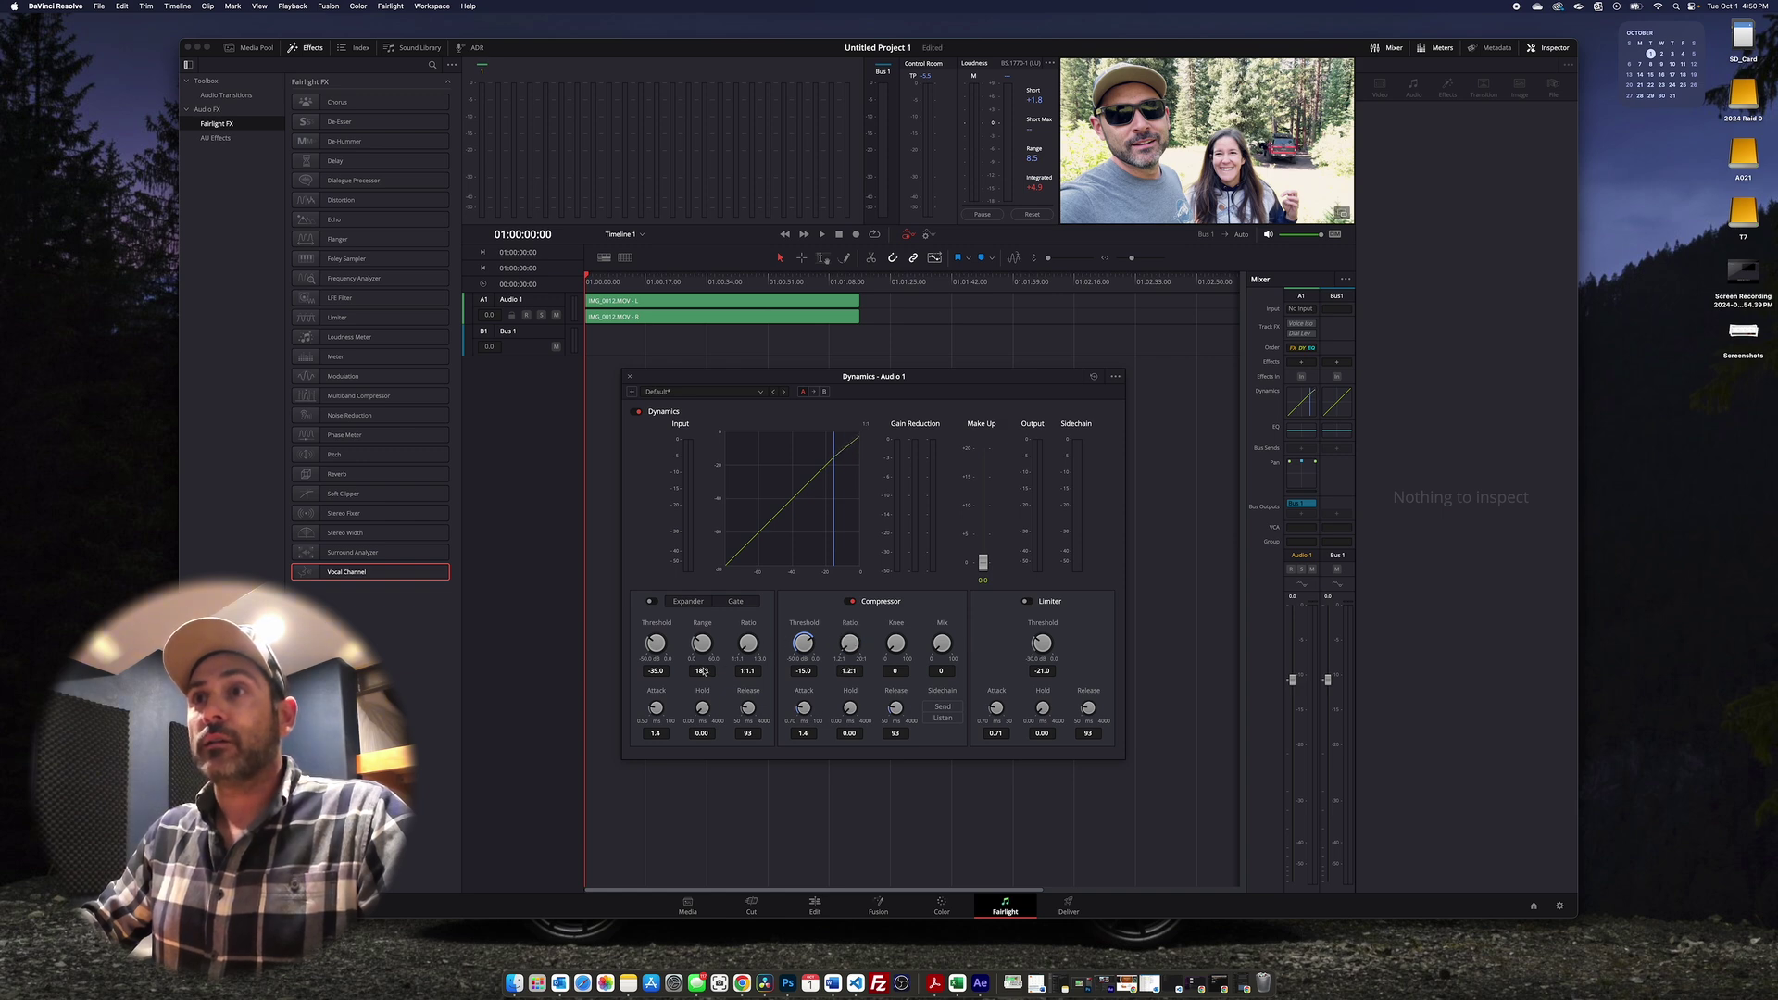
{"action": "key", "text": "space"}
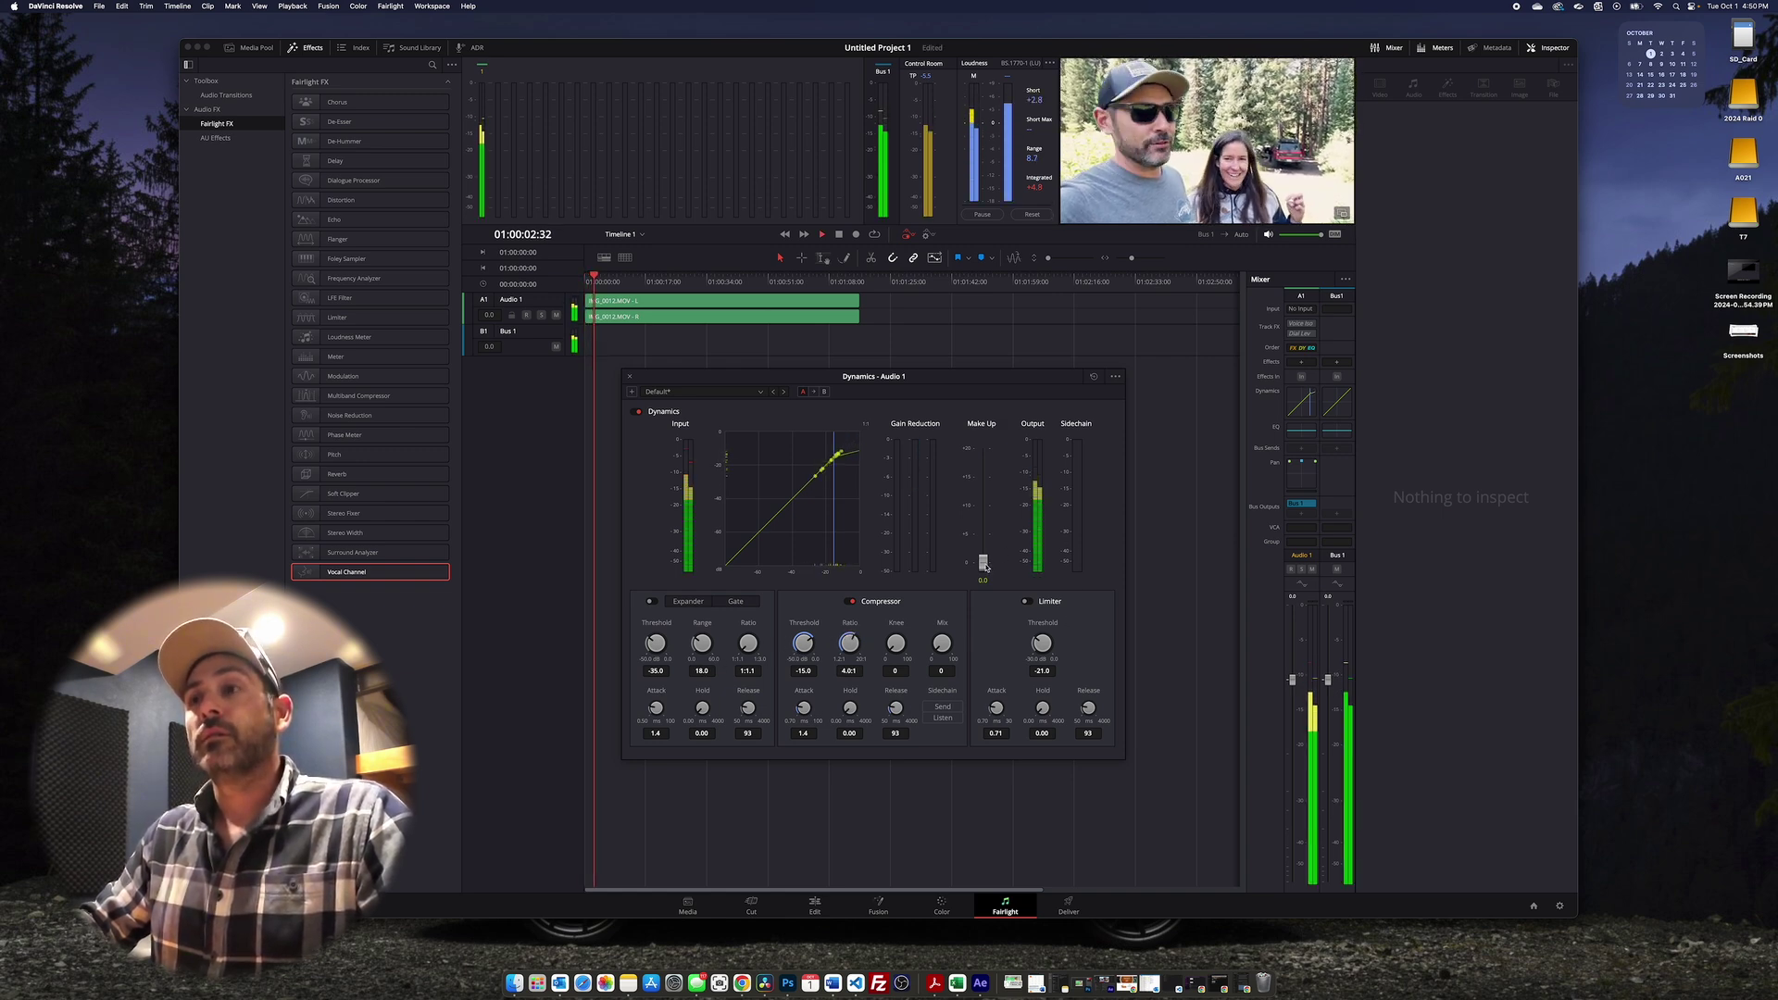
{"action": "key", "text": "space"}
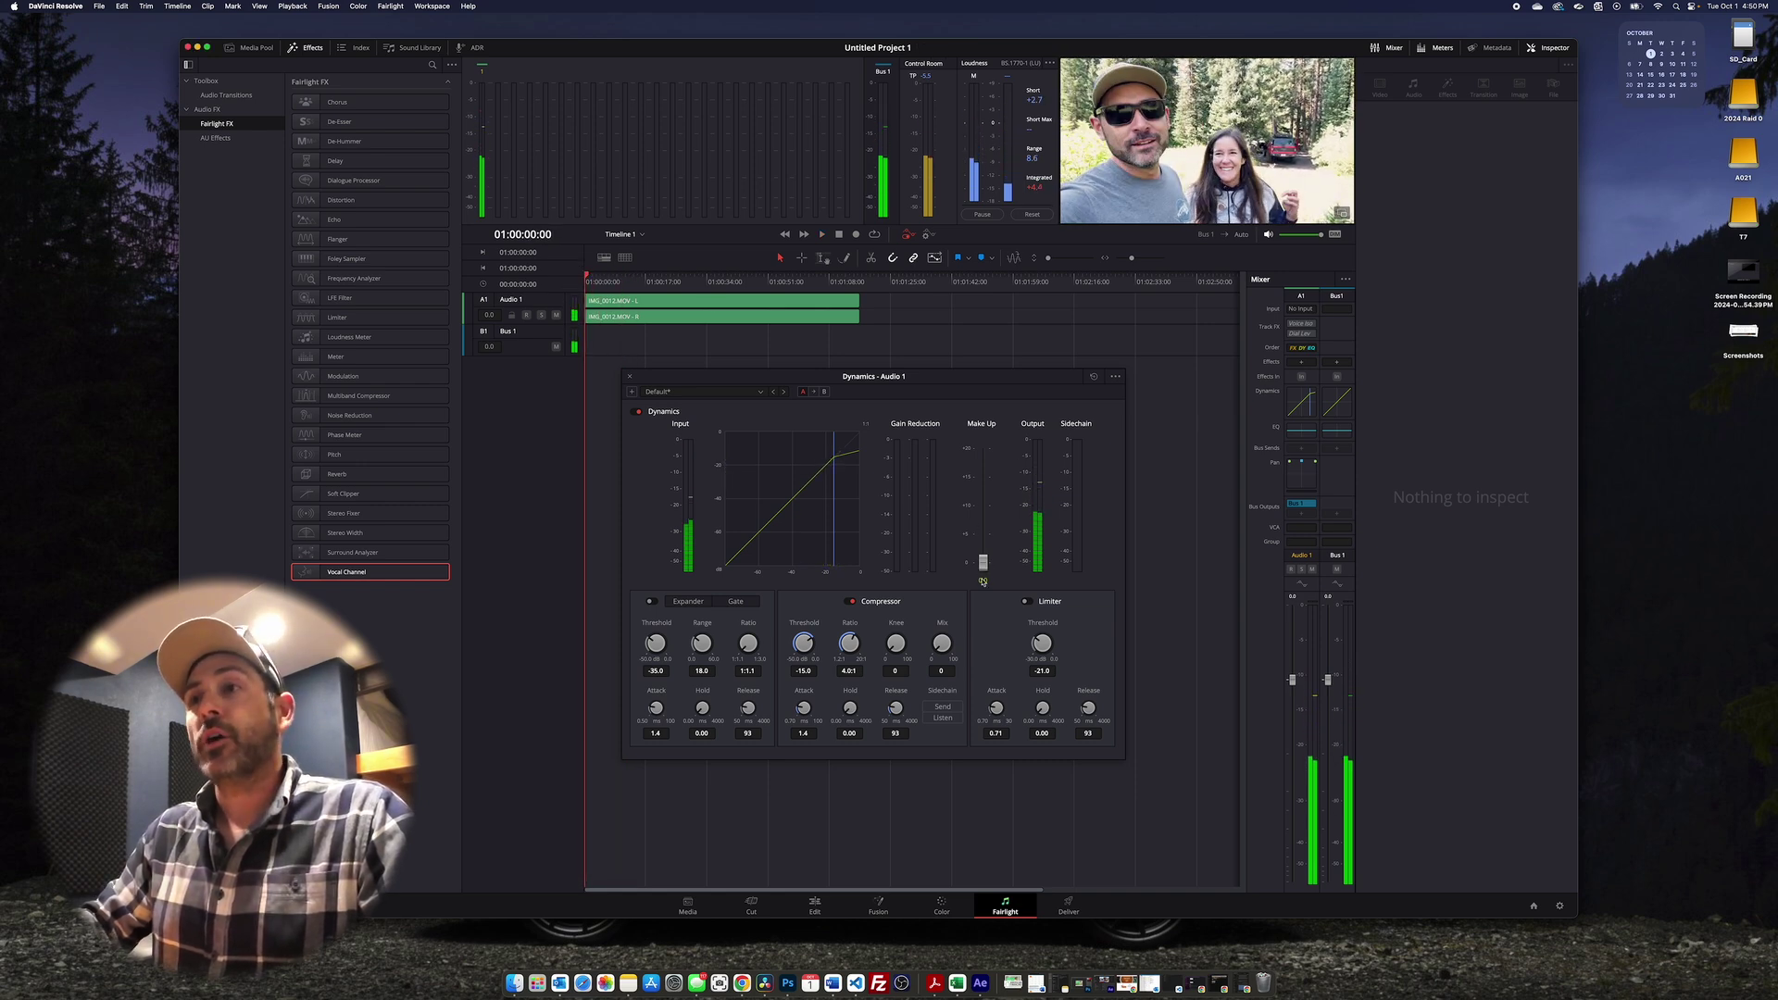
Step: Raise the compressor's make-up gain to 7.8, listen back, then settle it at 5.8
{"action": "left_click_drag", "start_coordinate": [985, 565], "coordinate": [986, 519]}
{"action": "key", "text": "space"}
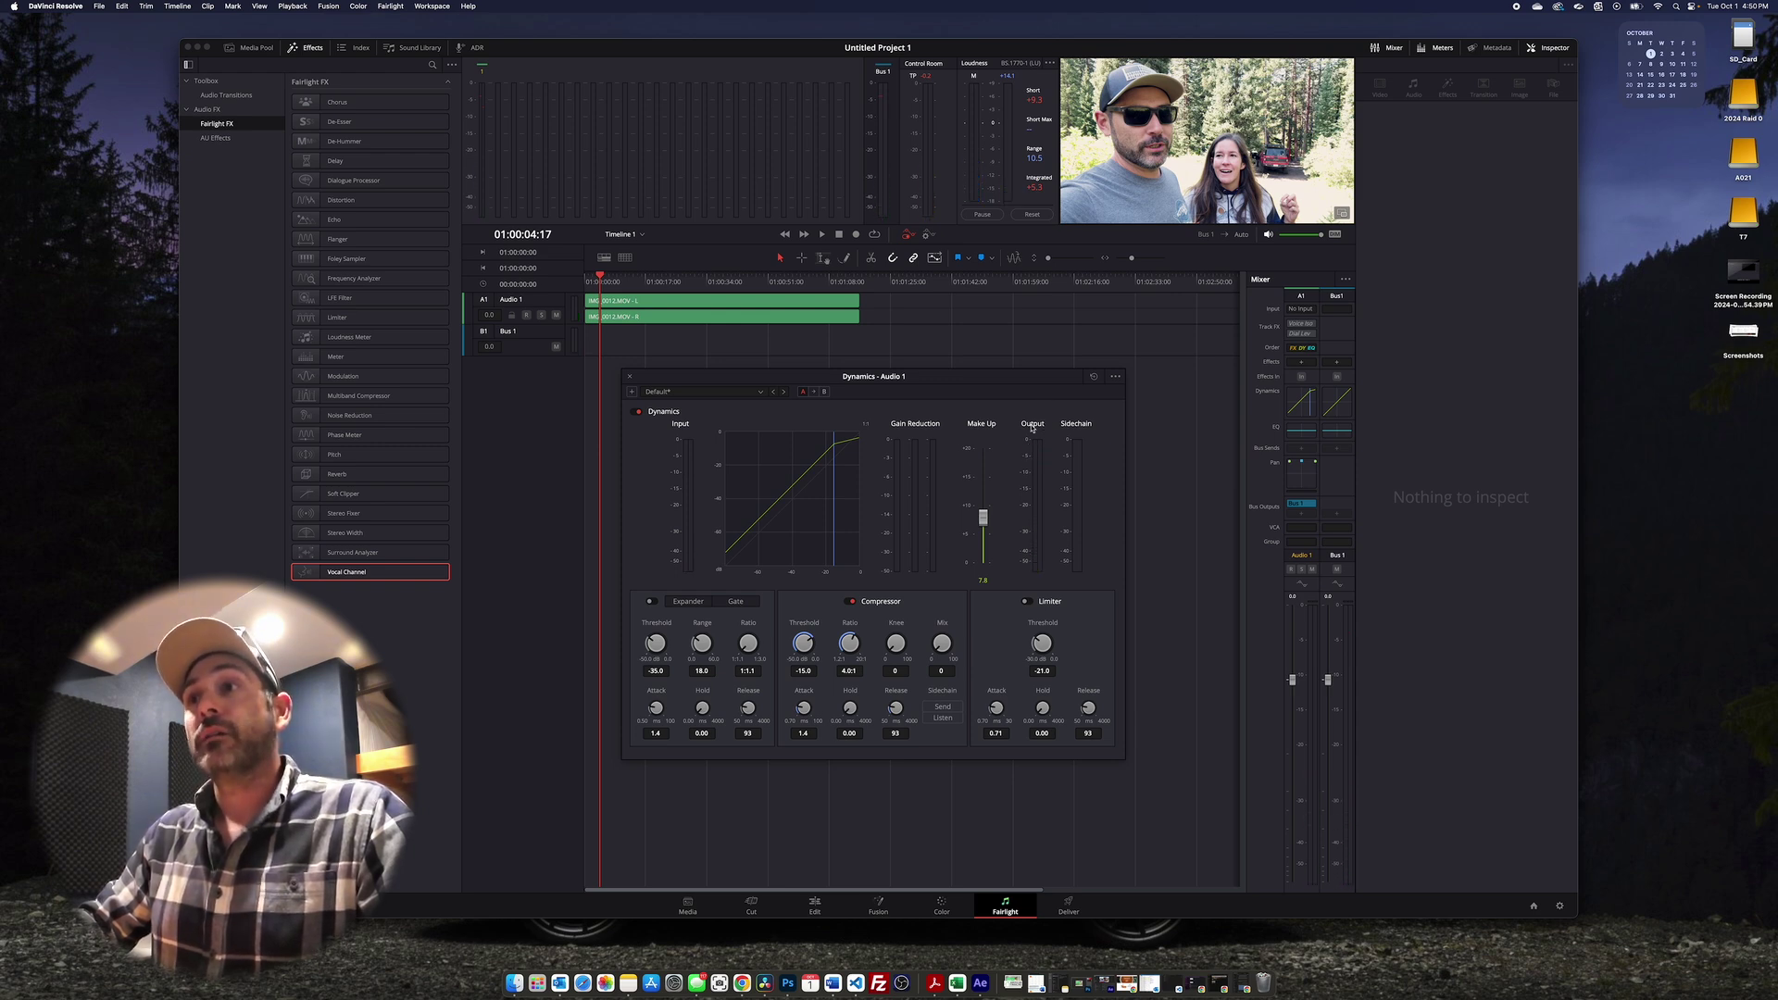
{"action": "key", "text": "space"}
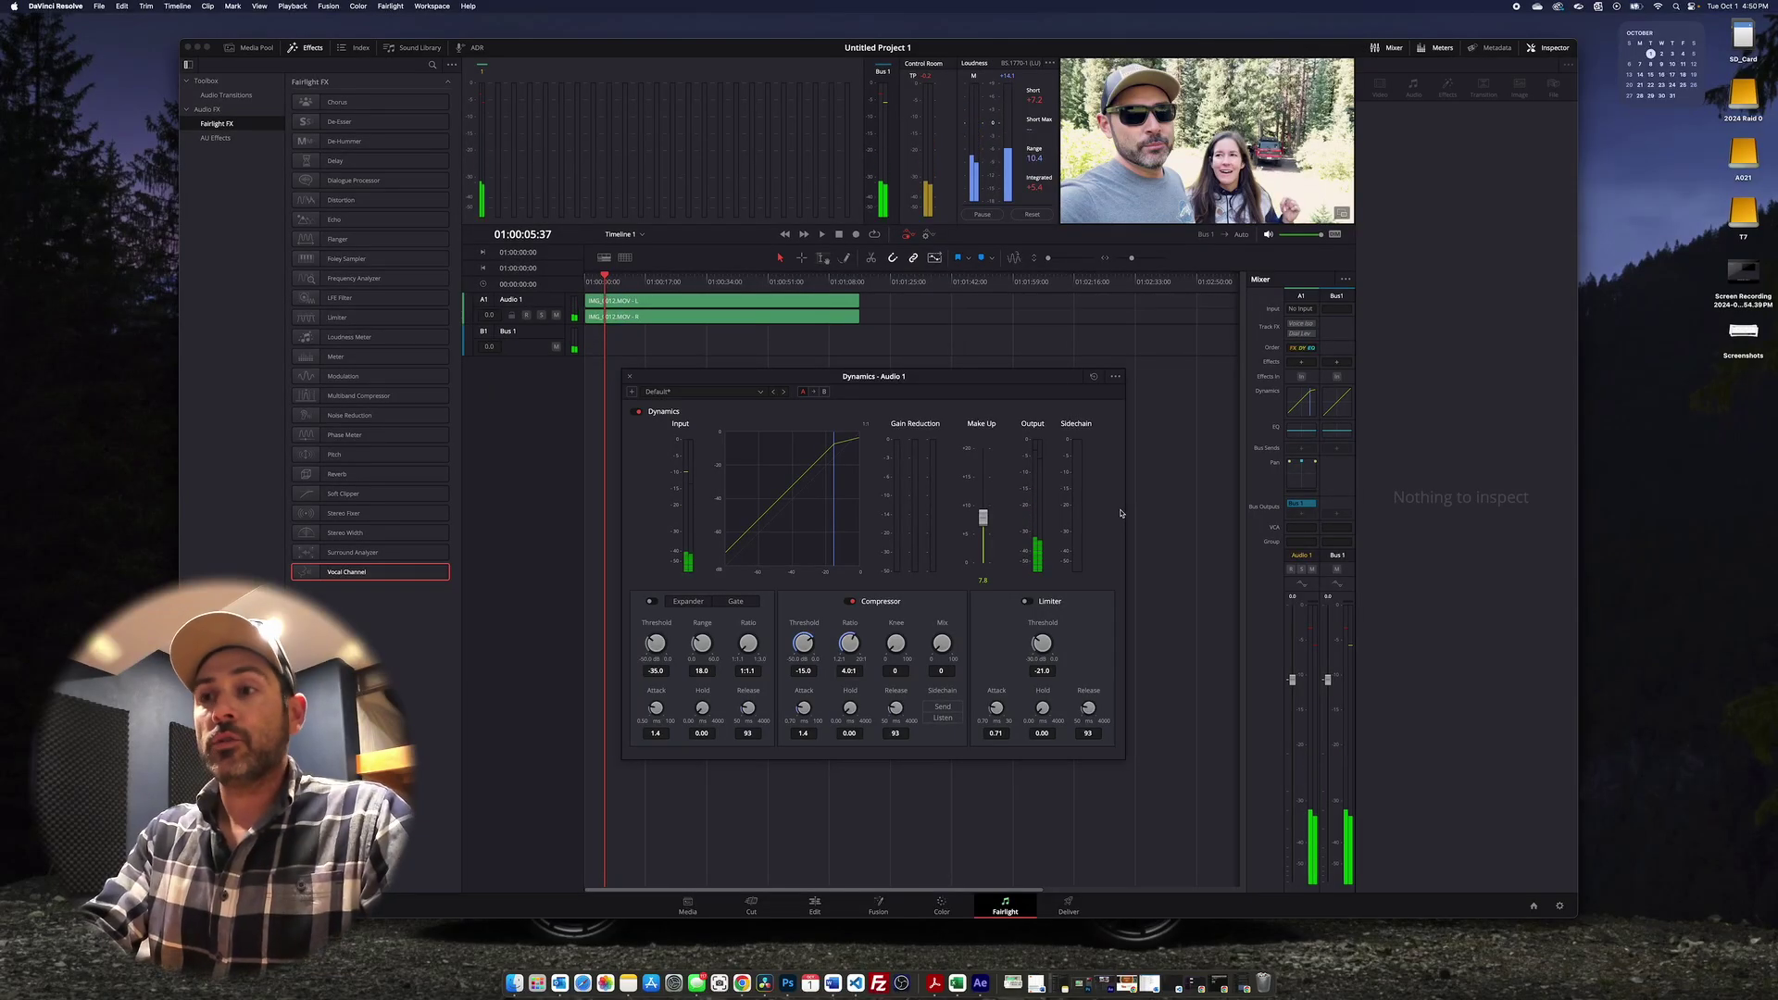
{"action": "key", "text": "XF86AudioLowerVolume"}
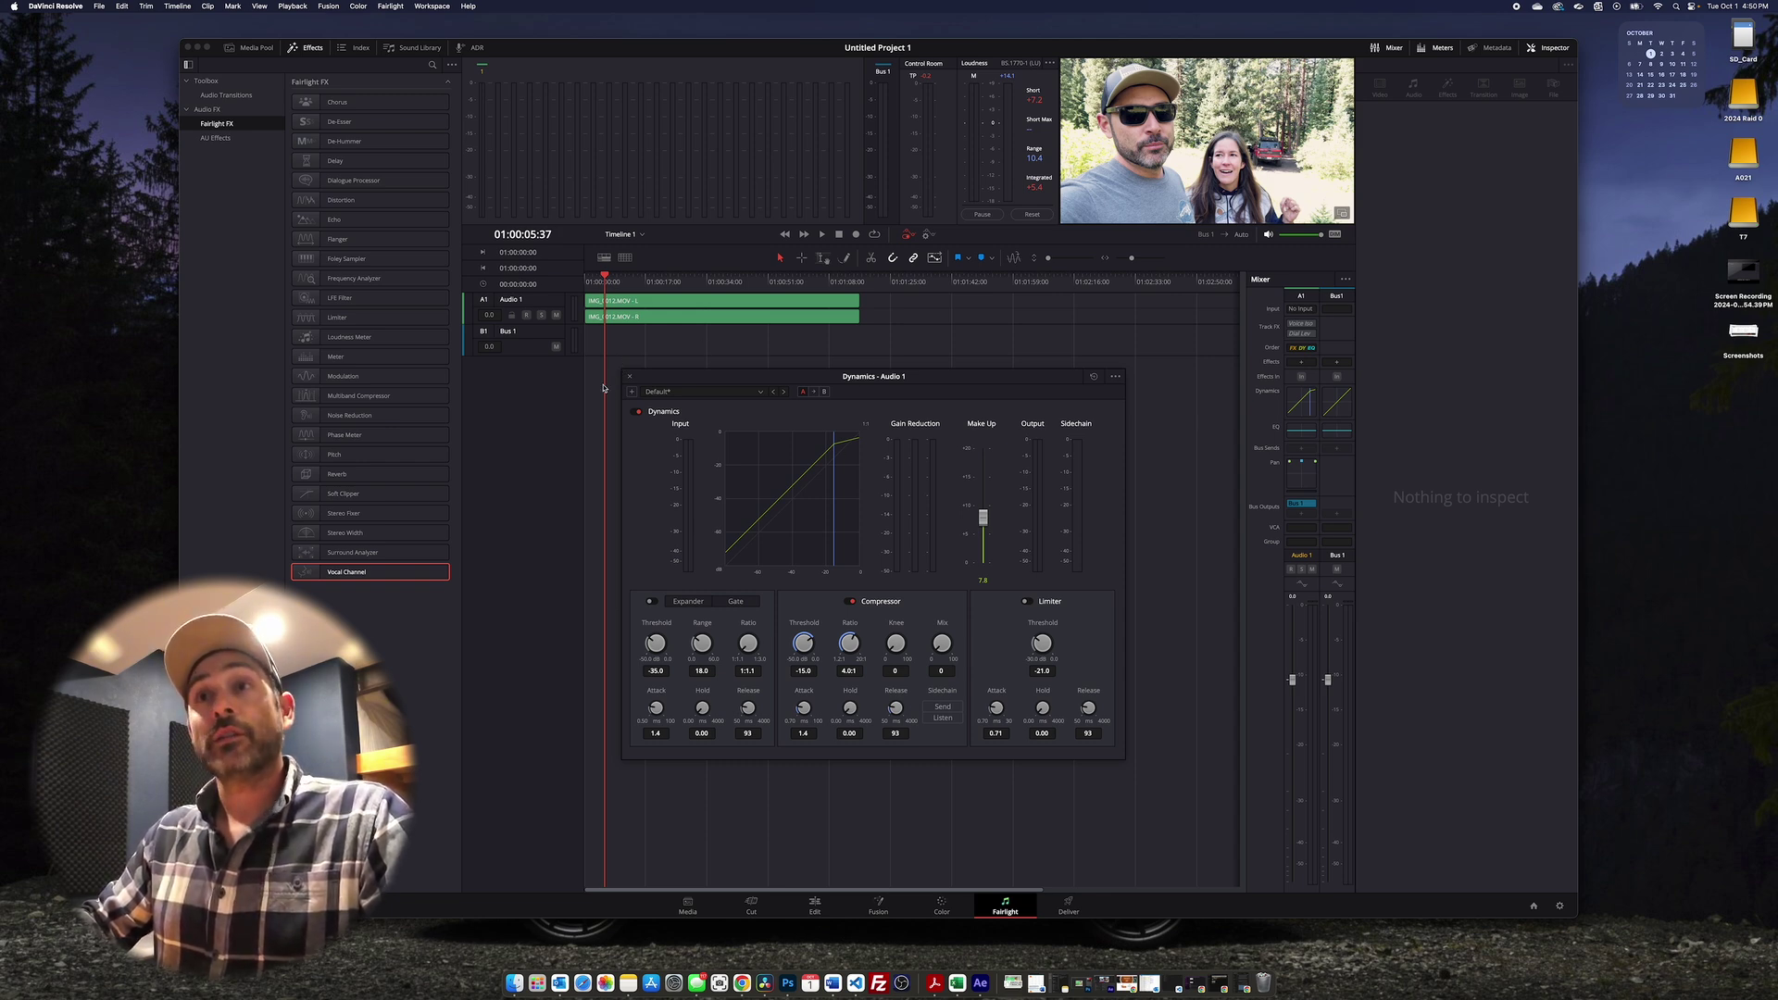
{"action": "left_click_drag", "start_coordinate": [986, 521], "coordinate": [988, 530]}
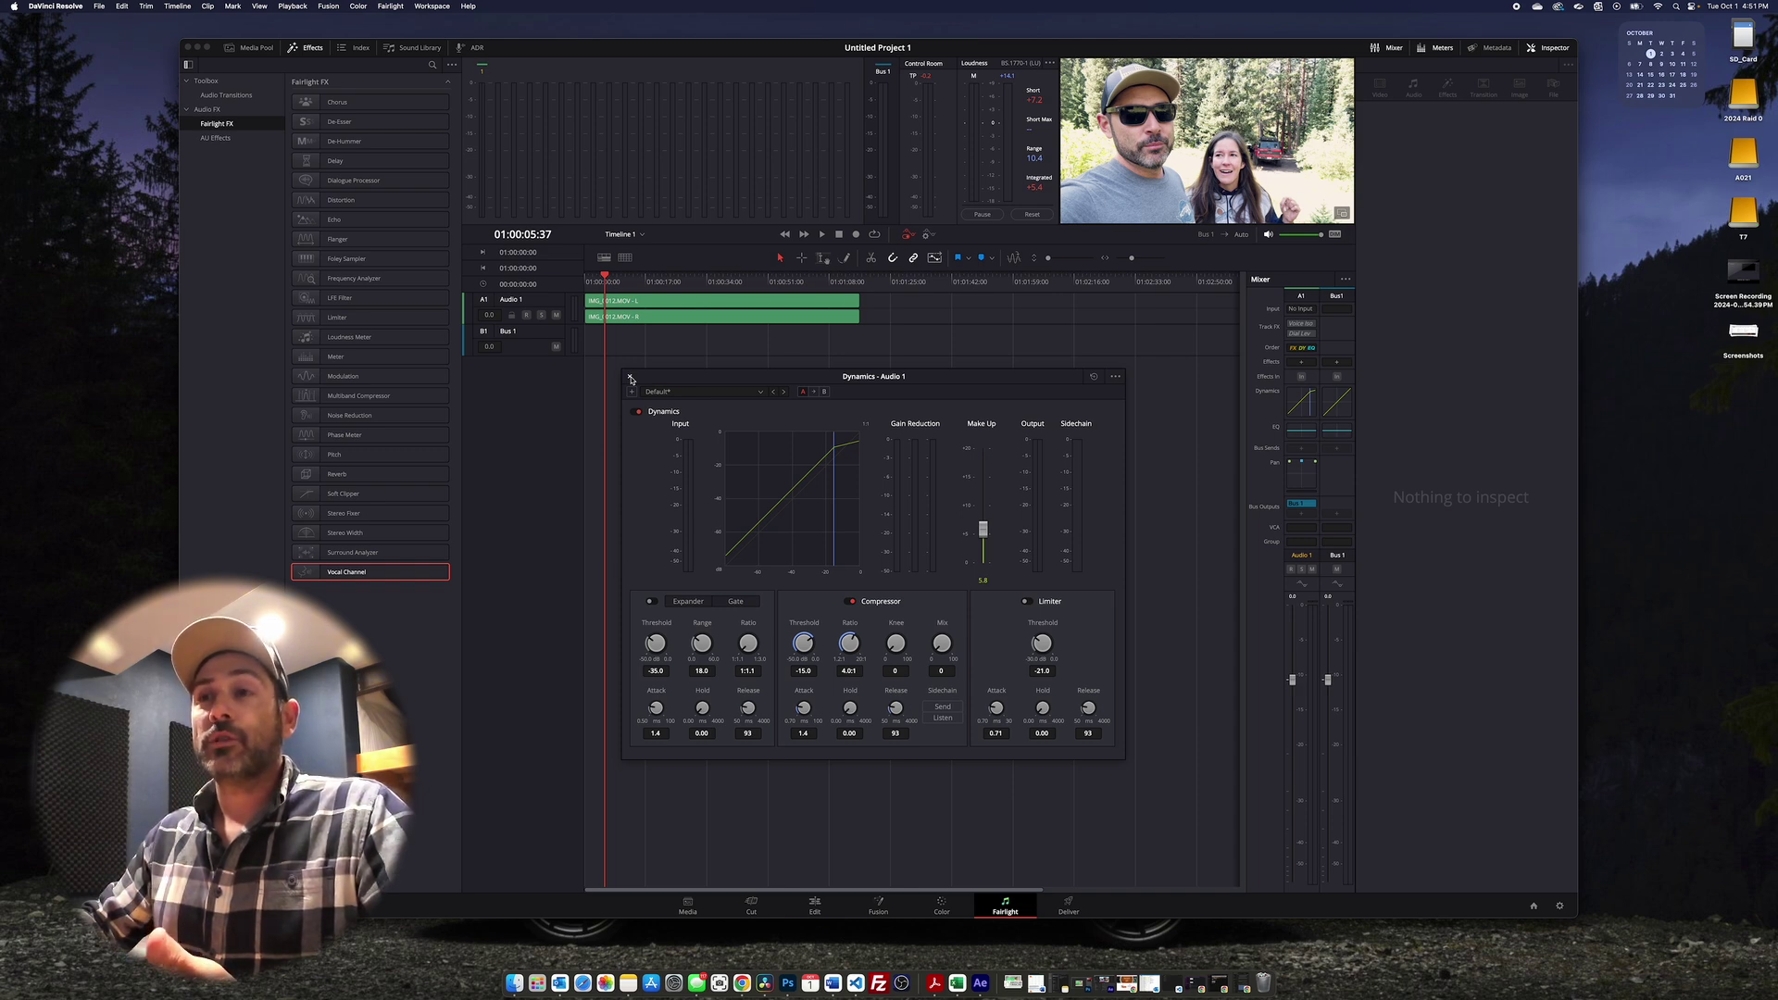
Step: Close Dynamics, add Vocal Channel to Audio 1, and boost its high EQ band to 12.1 at 6057
{"action": "left_click", "coordinate": [631, 378]}
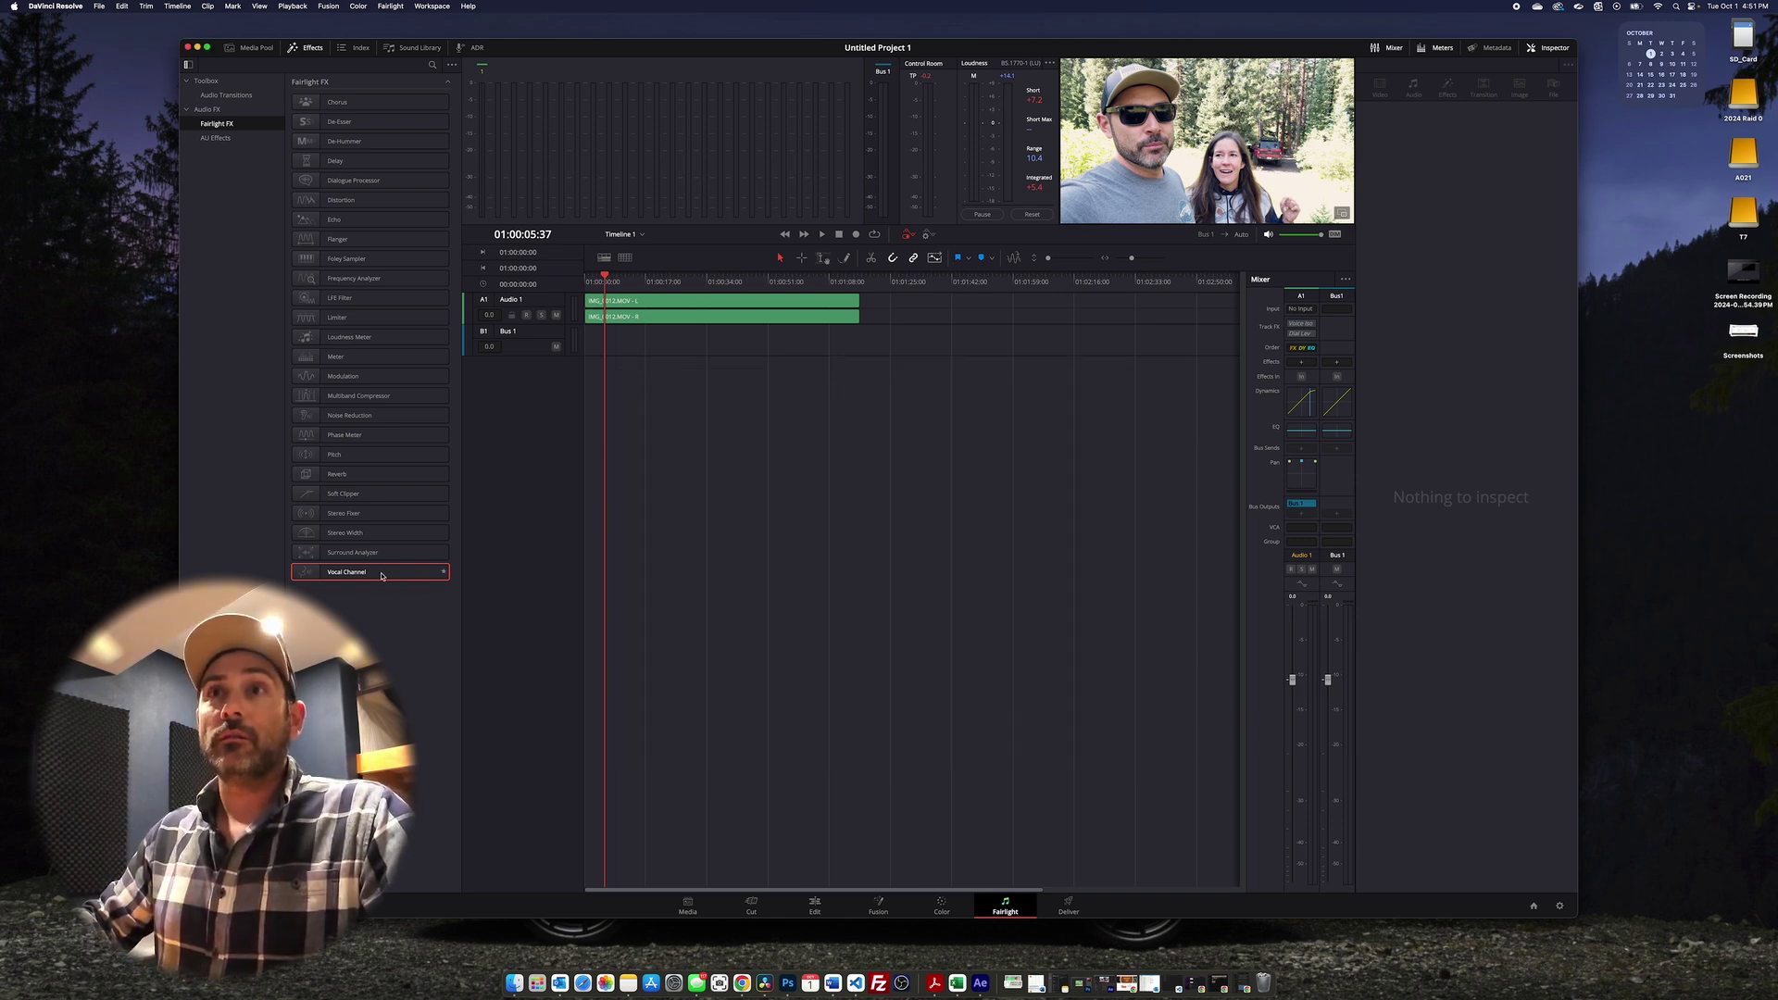
{"action": "left_click_drag", "start_coordinate": [381, 576], "coordinate": [546, 308]}
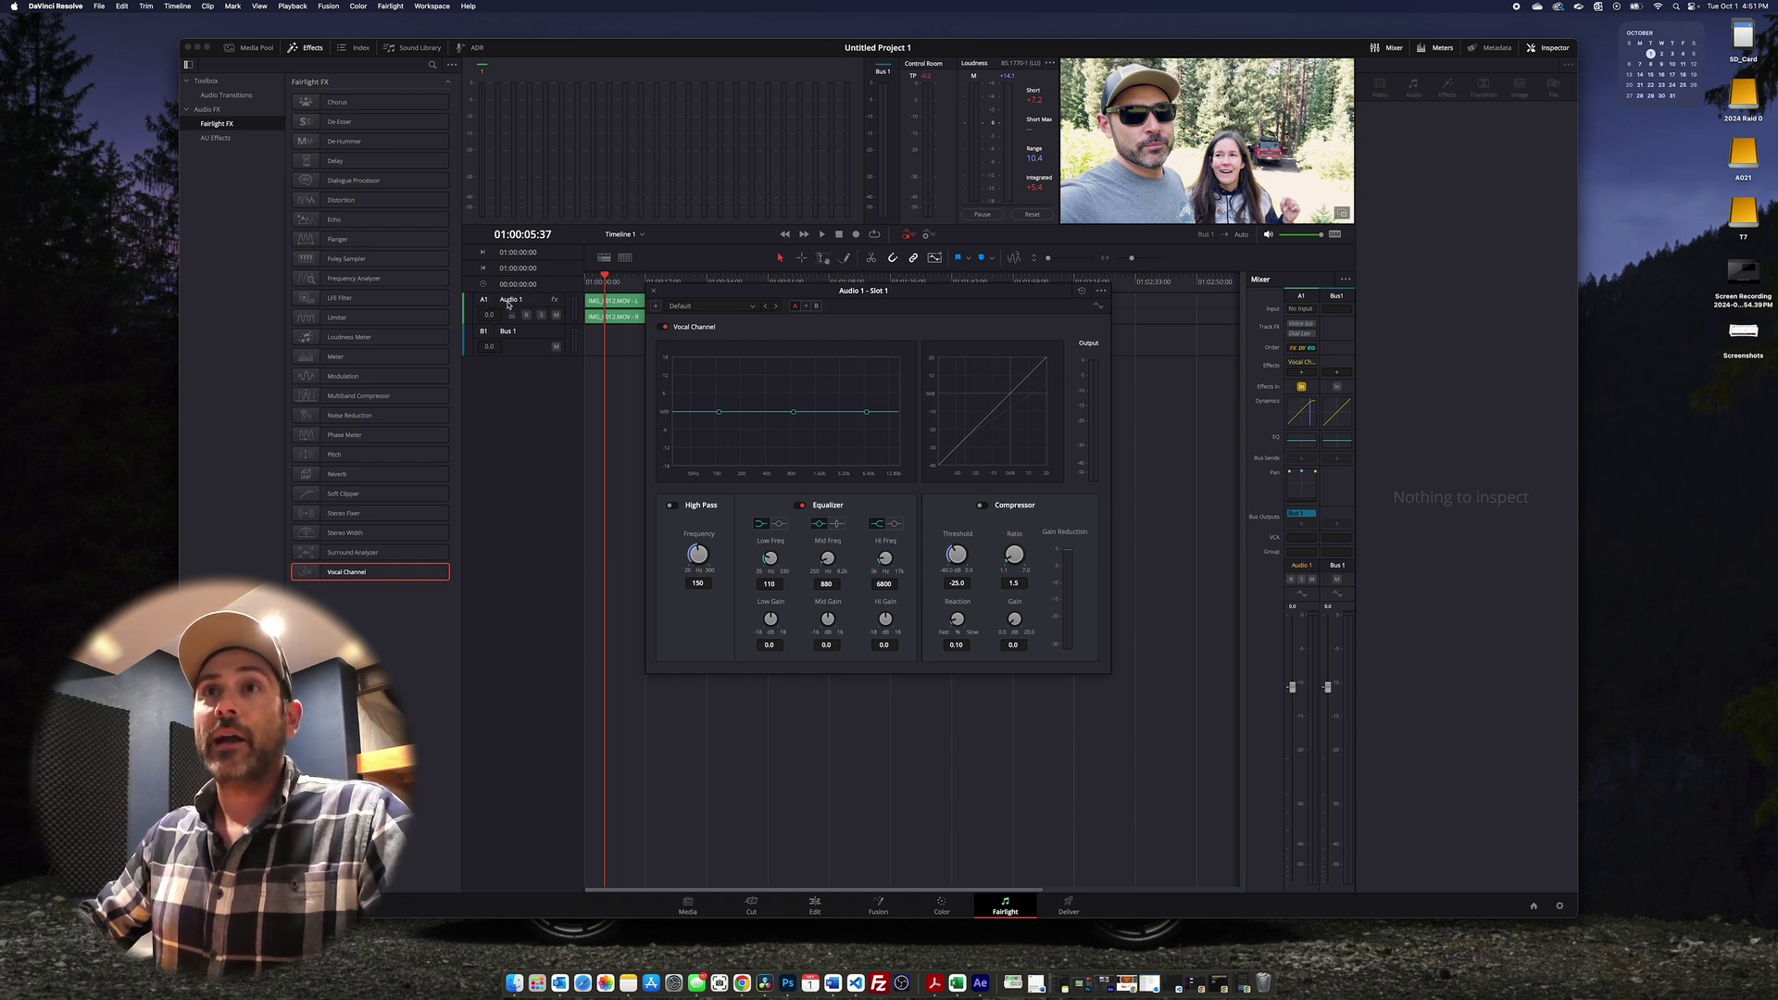
{"action": "left_click_drag", "start_coordinate": [717, 290], "coordinate": [713, 435]}
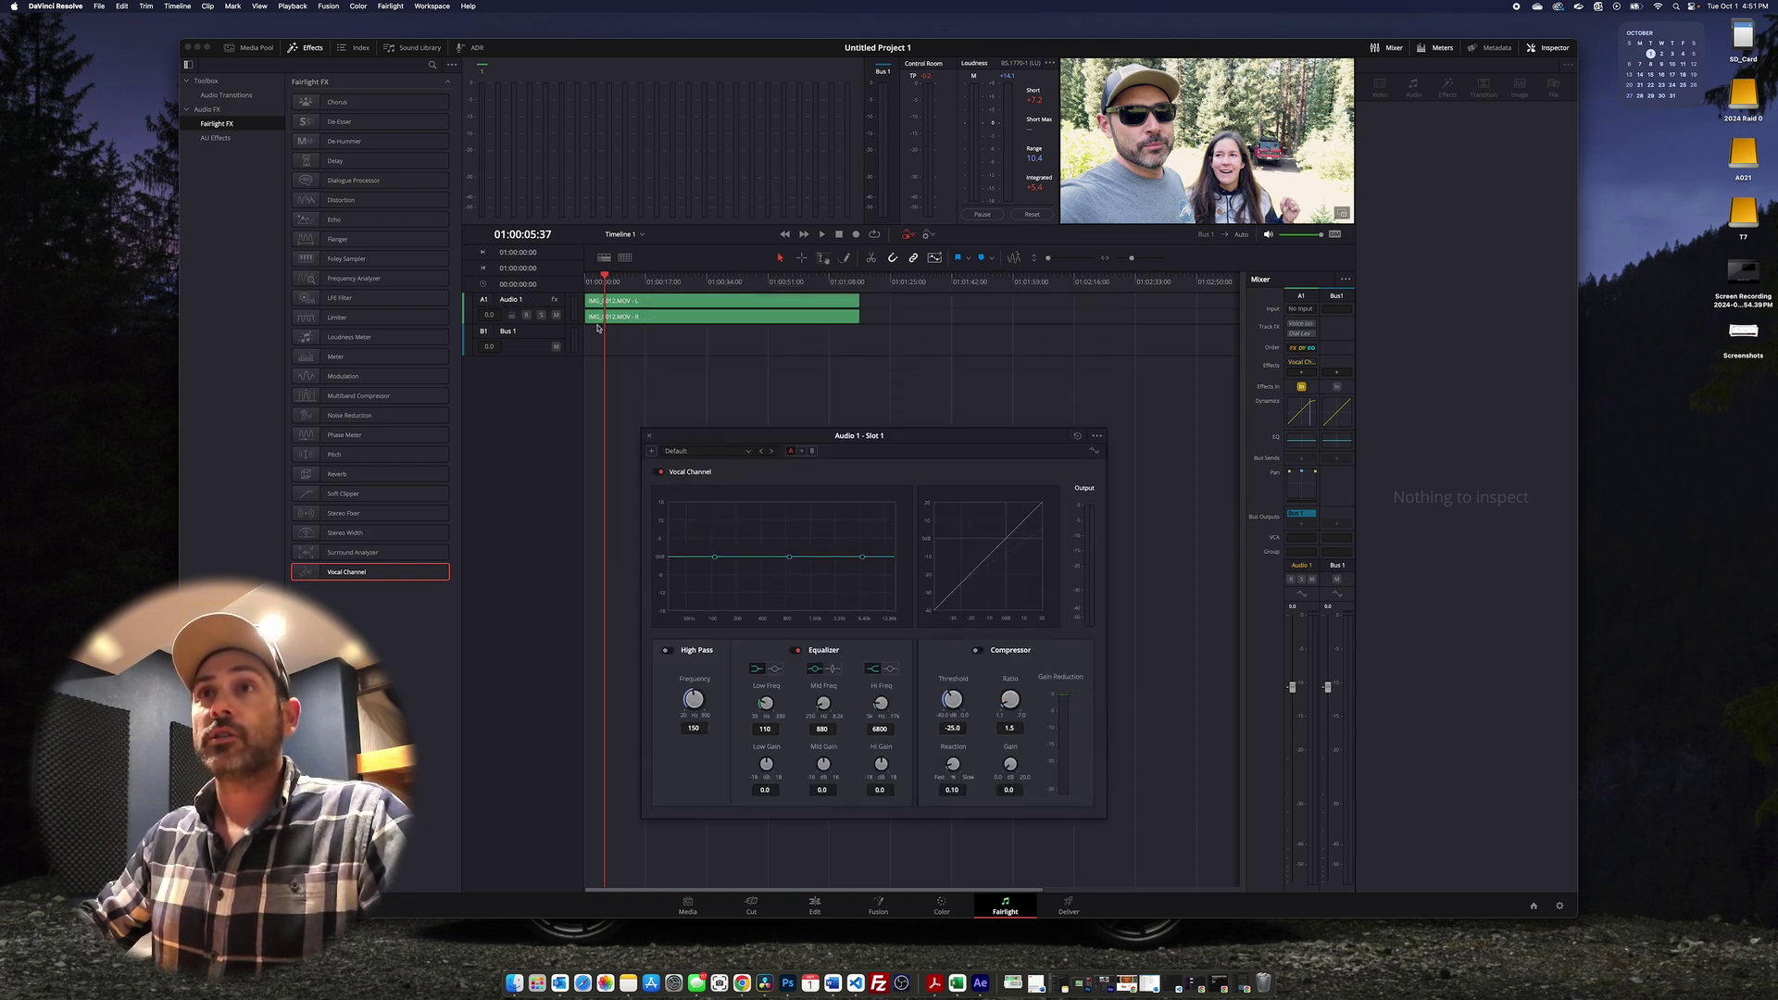
{"action": "left_click_drag", "start_coordinate": [945, 440], "coordinate": [938, 386]}
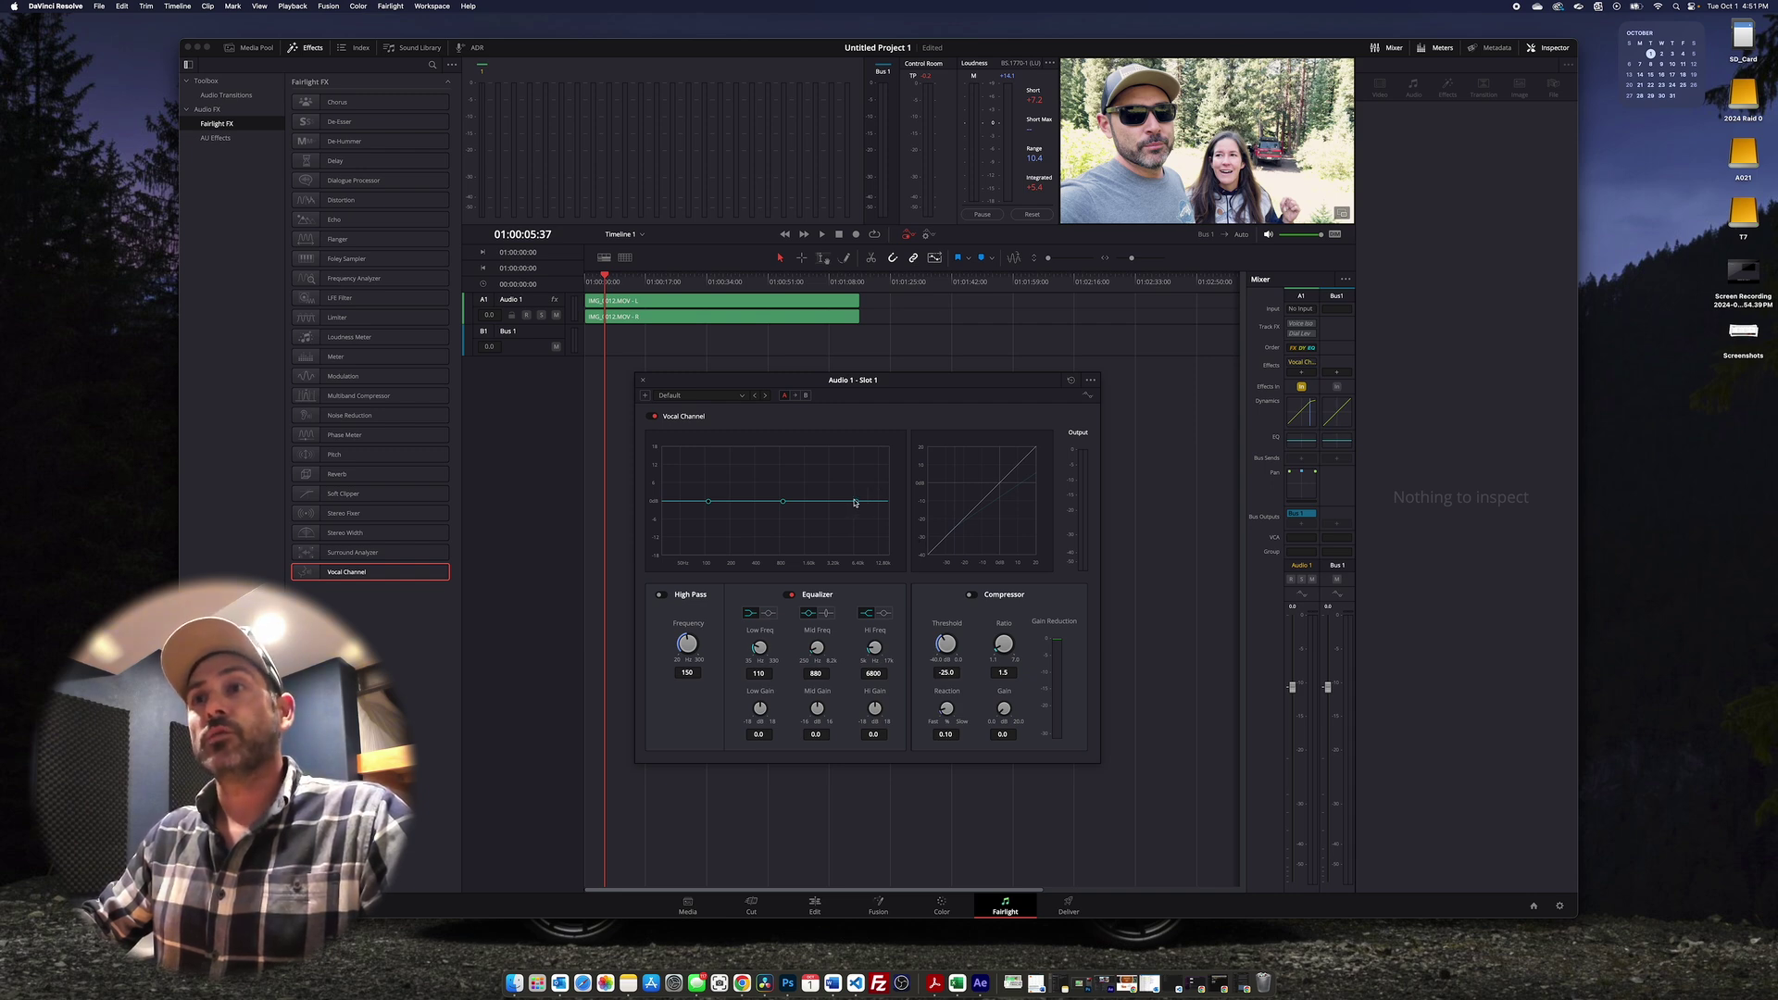
{"action": "left_click_drag", "start_coordinate": [852, 505], "coordinate": [853, 467]}
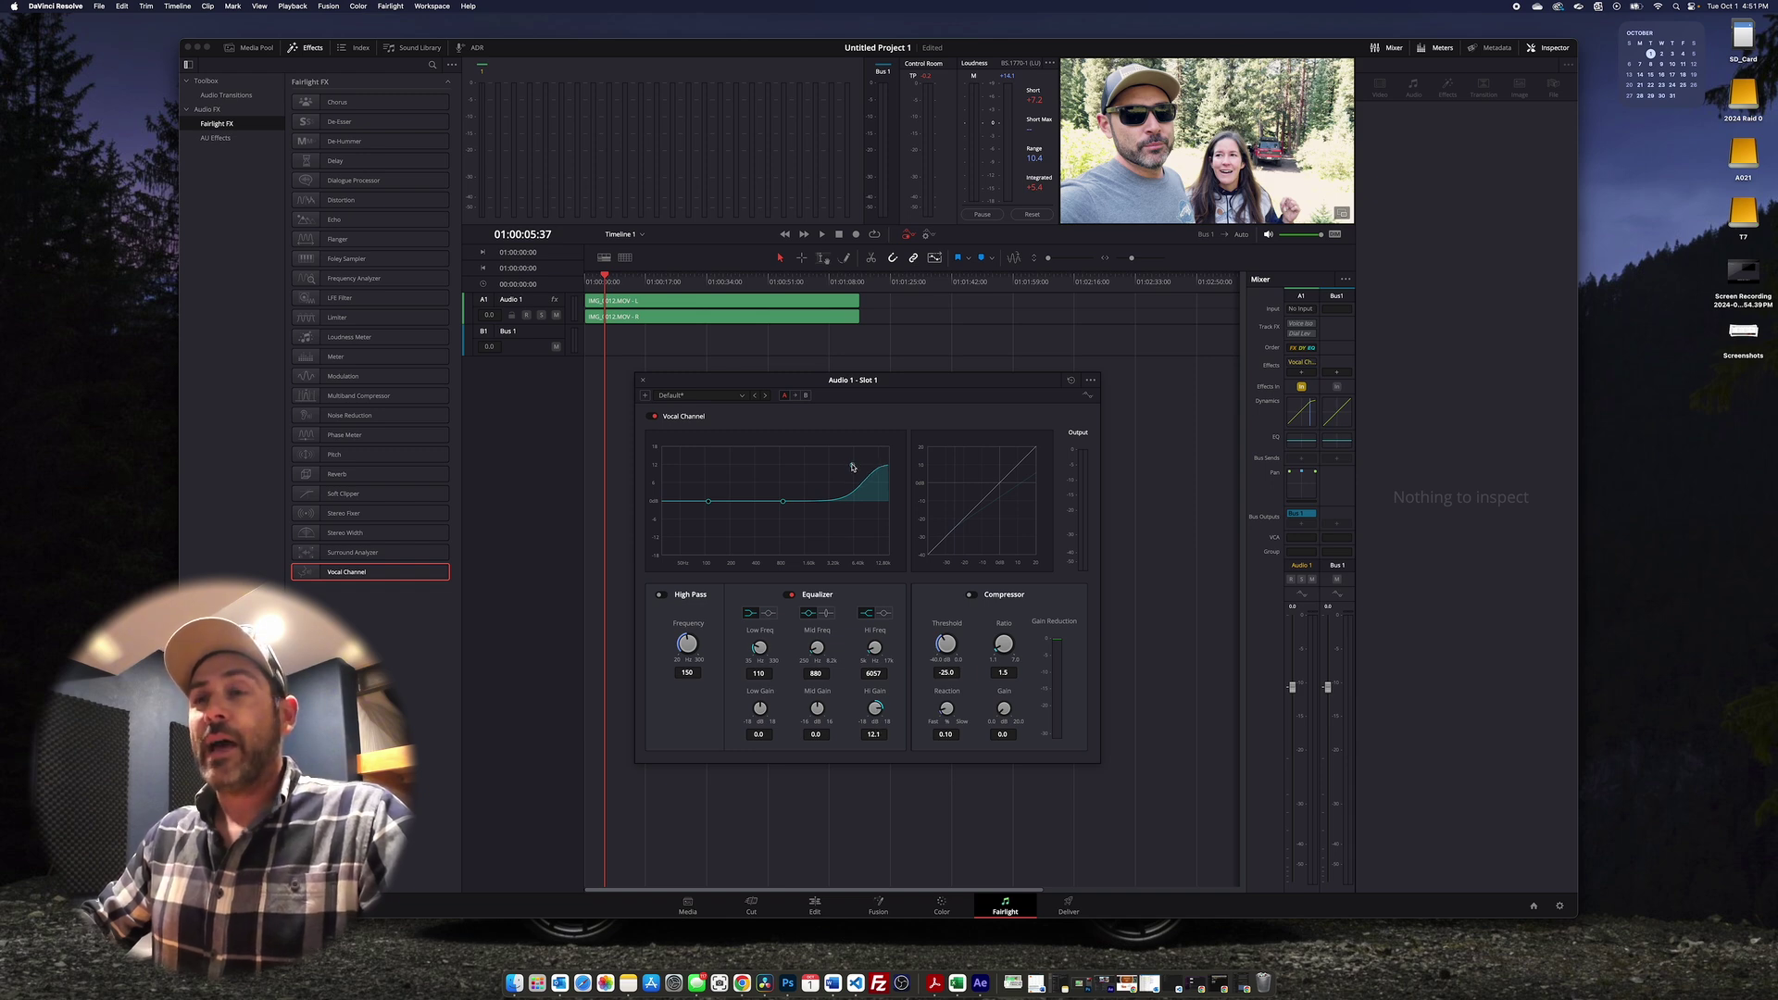
{"action": "left_click", "coordinate": [585, 277]}
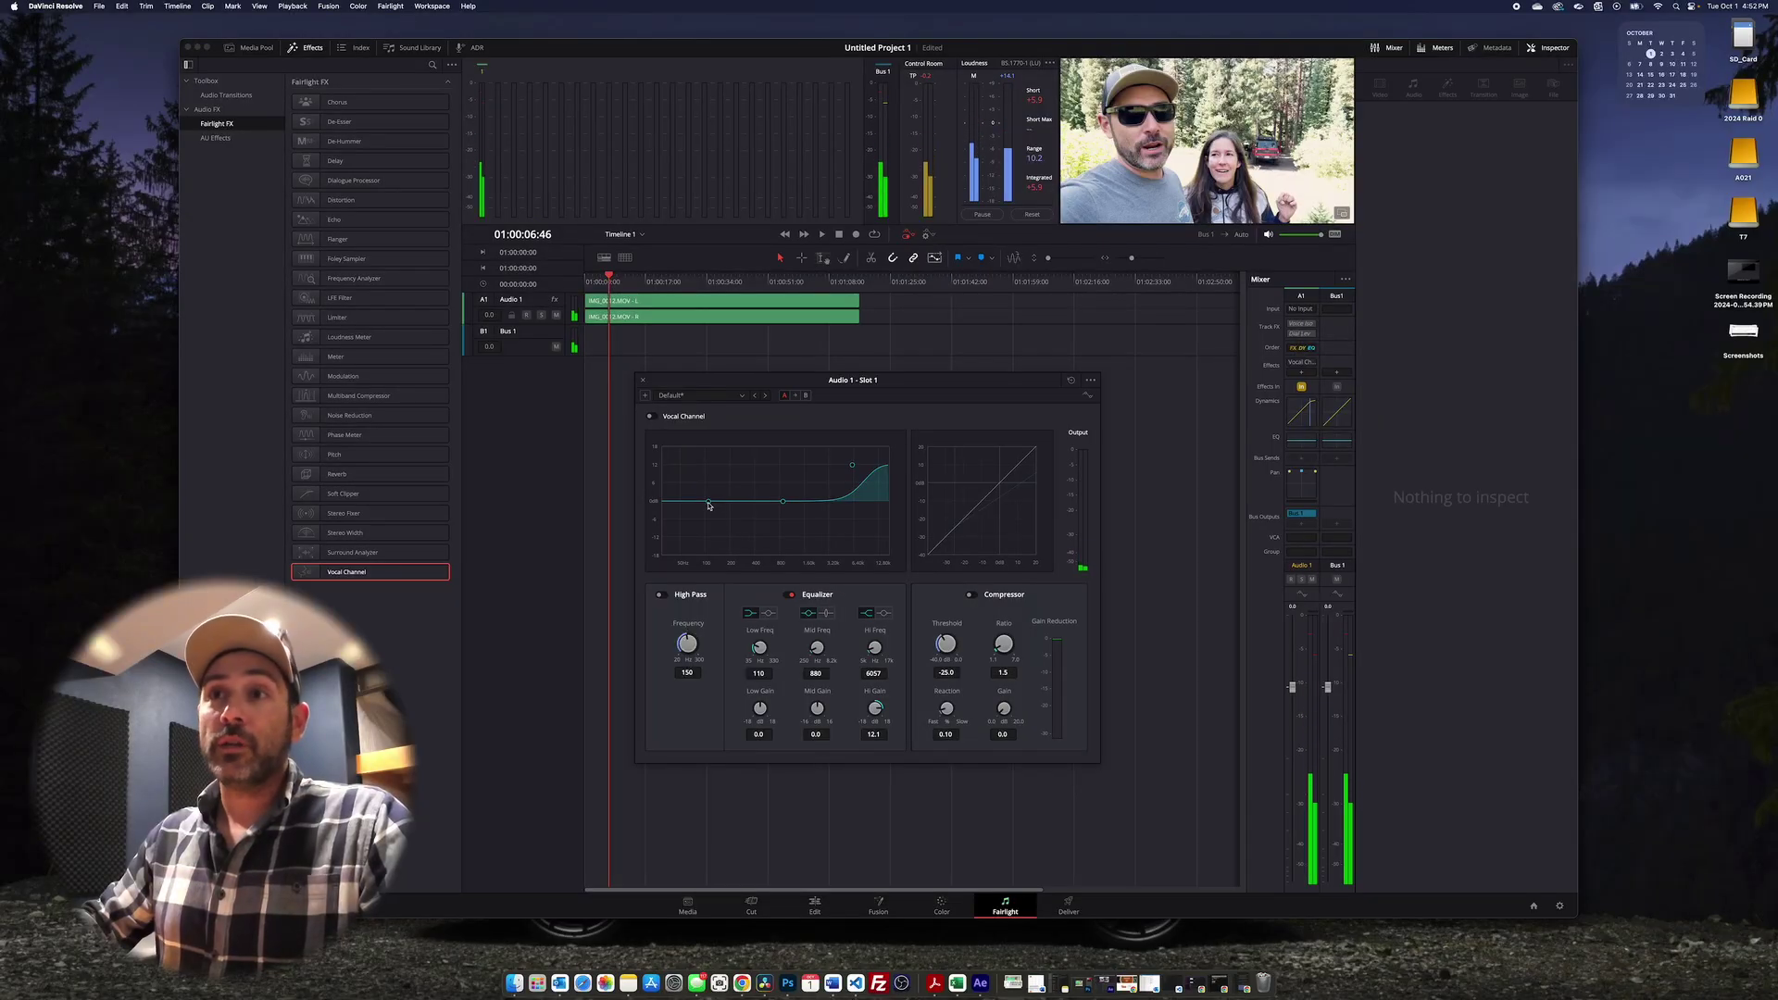
Step: Cut the Vocal Channel low band to -11.7 at 102 and compare playback with the effect bypassed
{"action": "left_click_drag", "start_coordinate": [708, 516], "coordinate": [706, 538]}
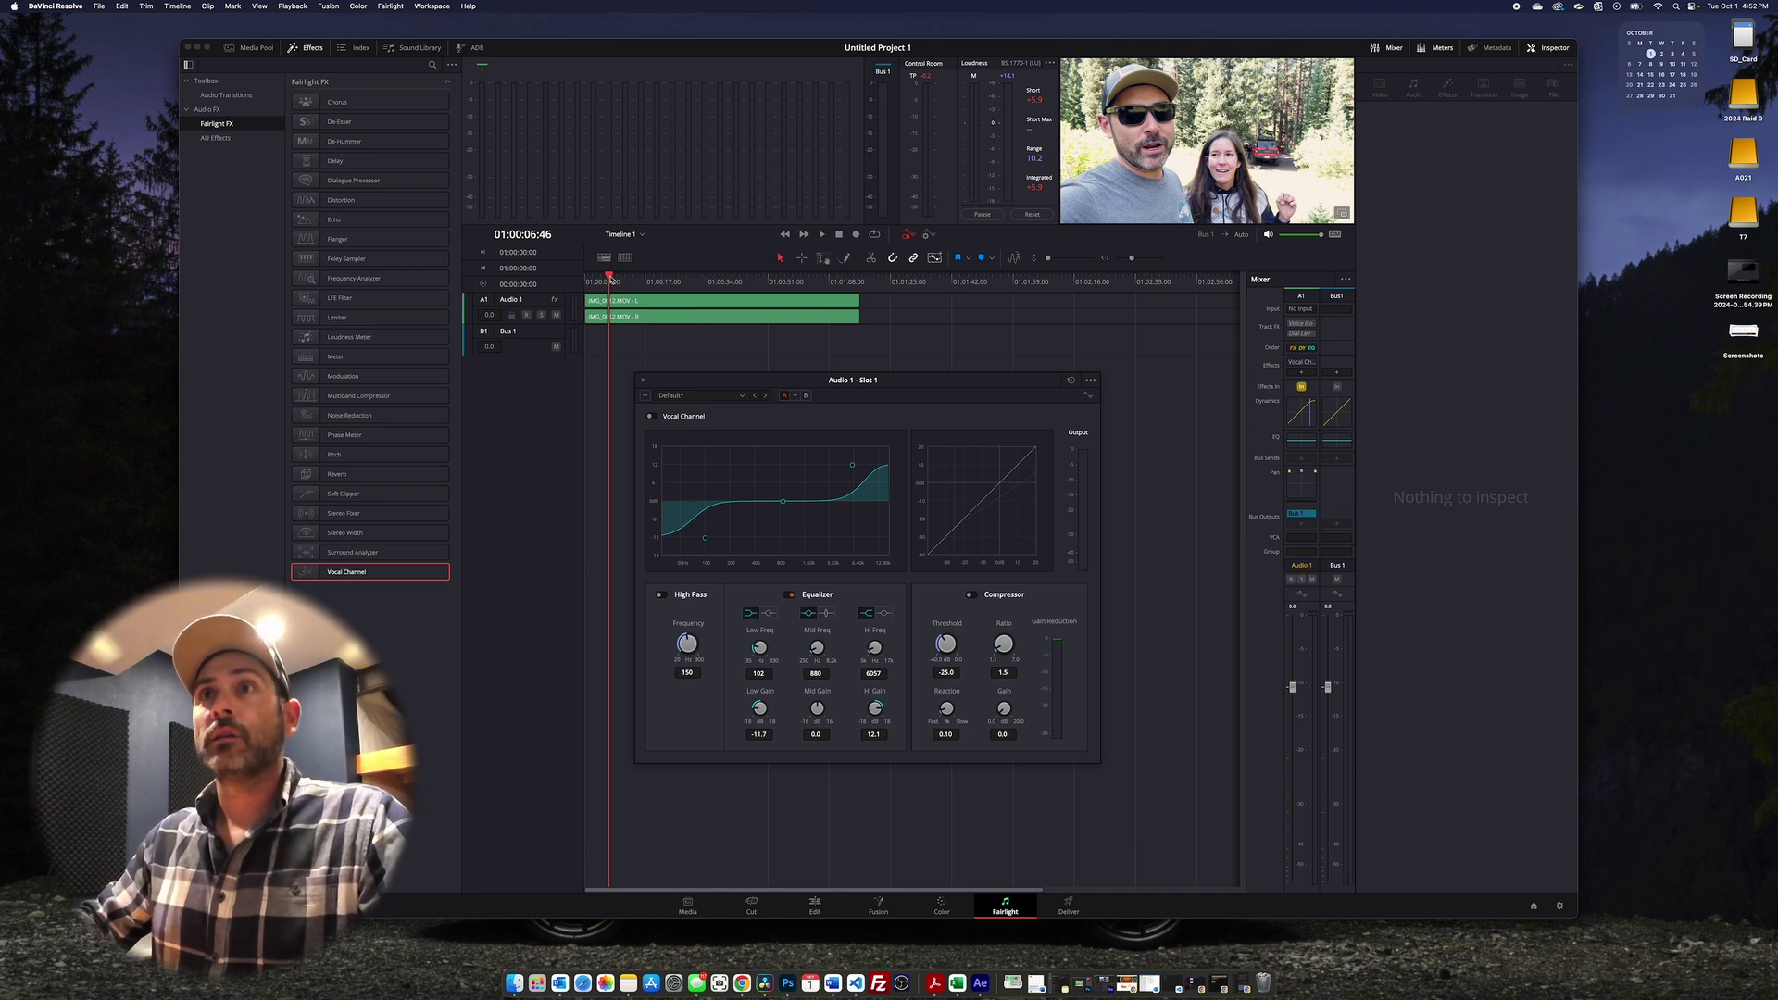
{"action": "key", "text": "space"}
{"action": "key", "text": "Home"}
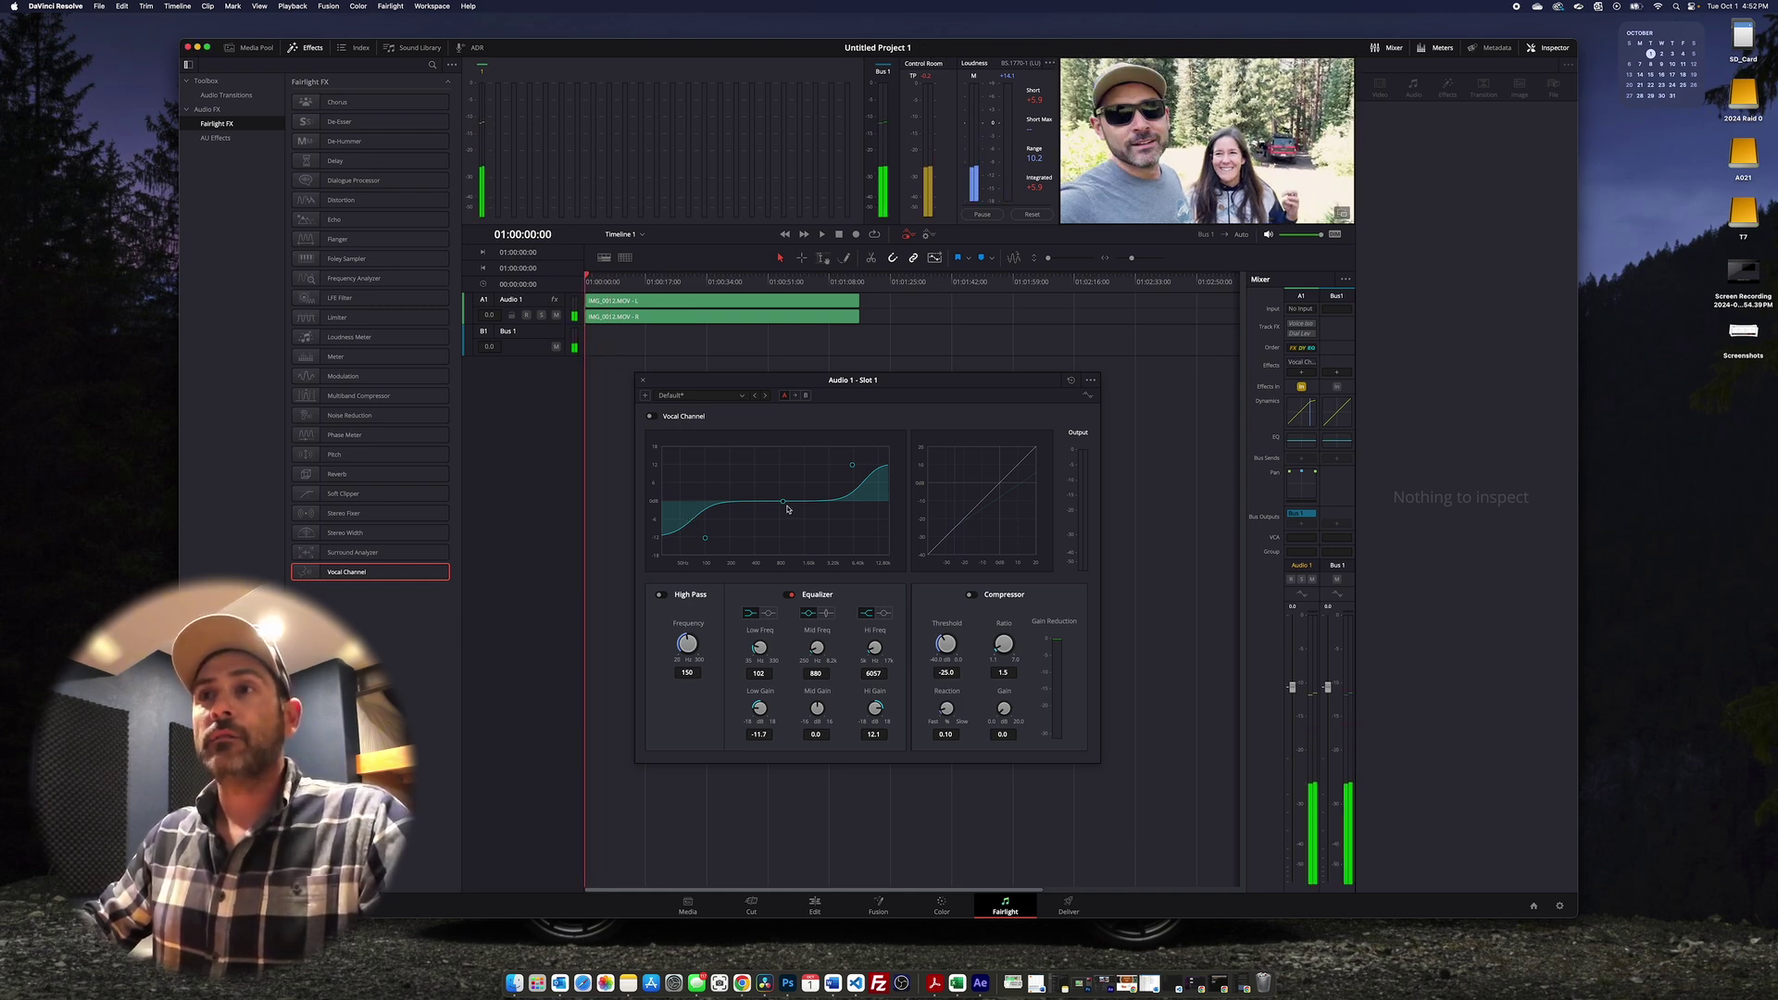
{"action": "key", "text": "space"}
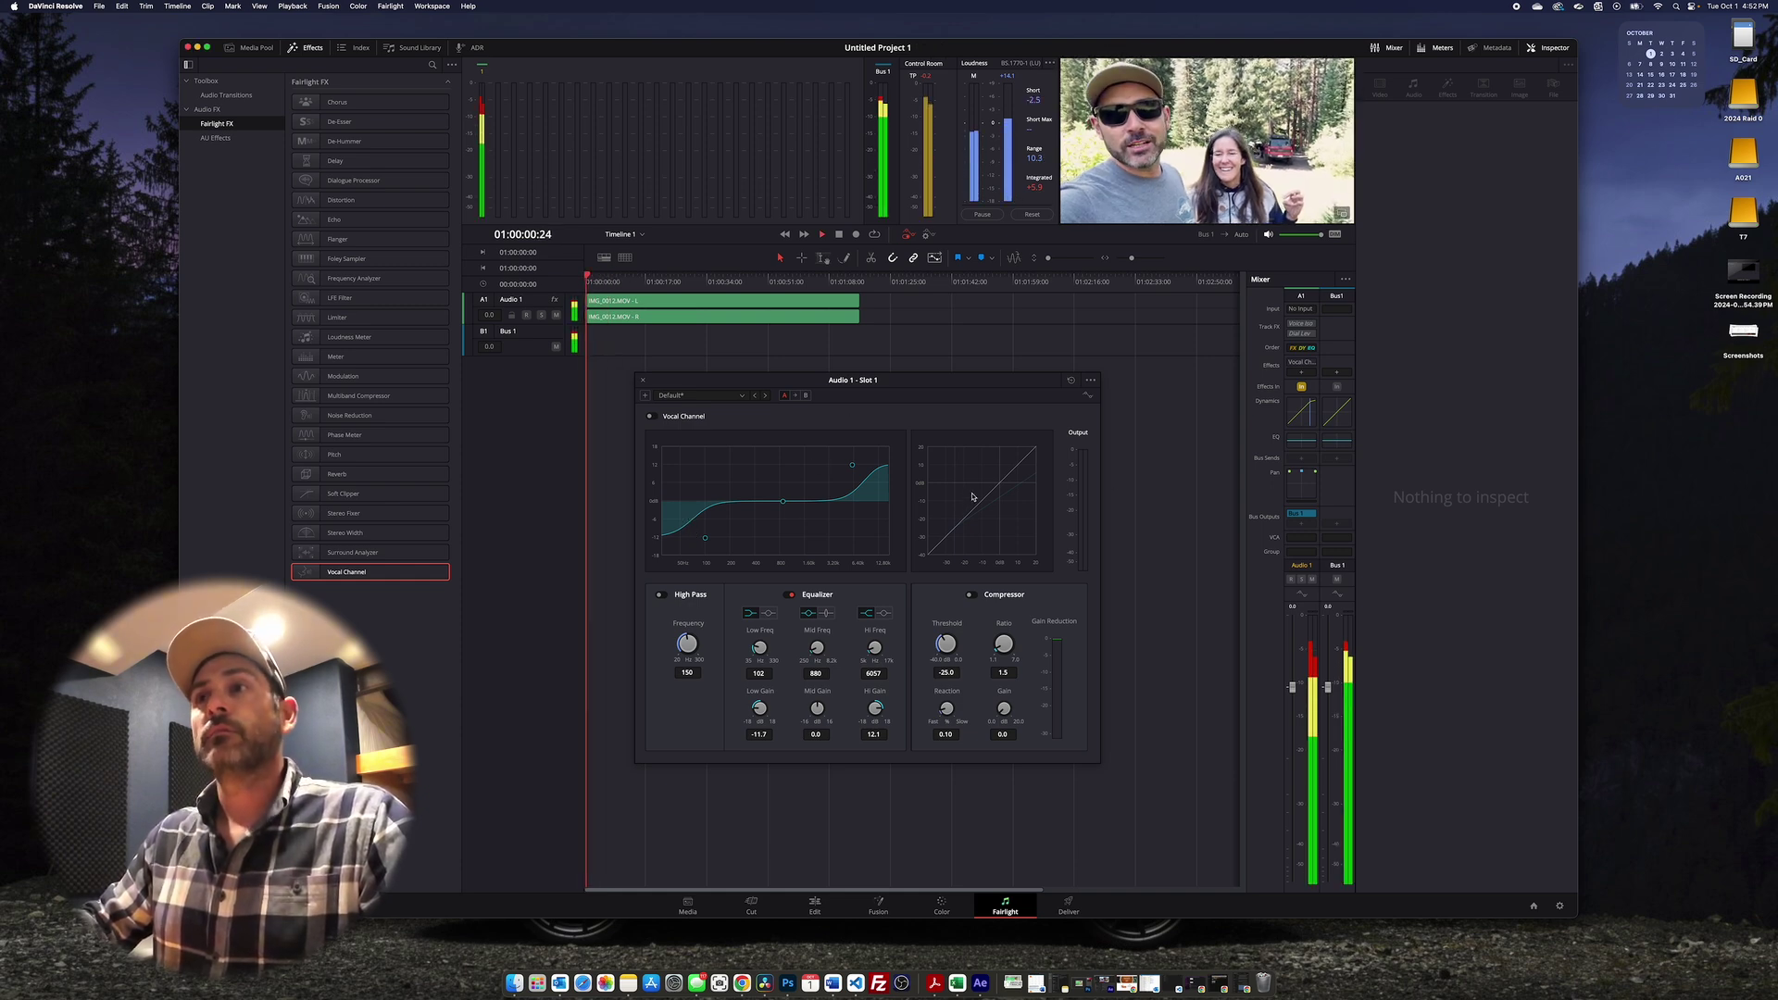
{"action": "left_click", "coordinate": [652, 418]}
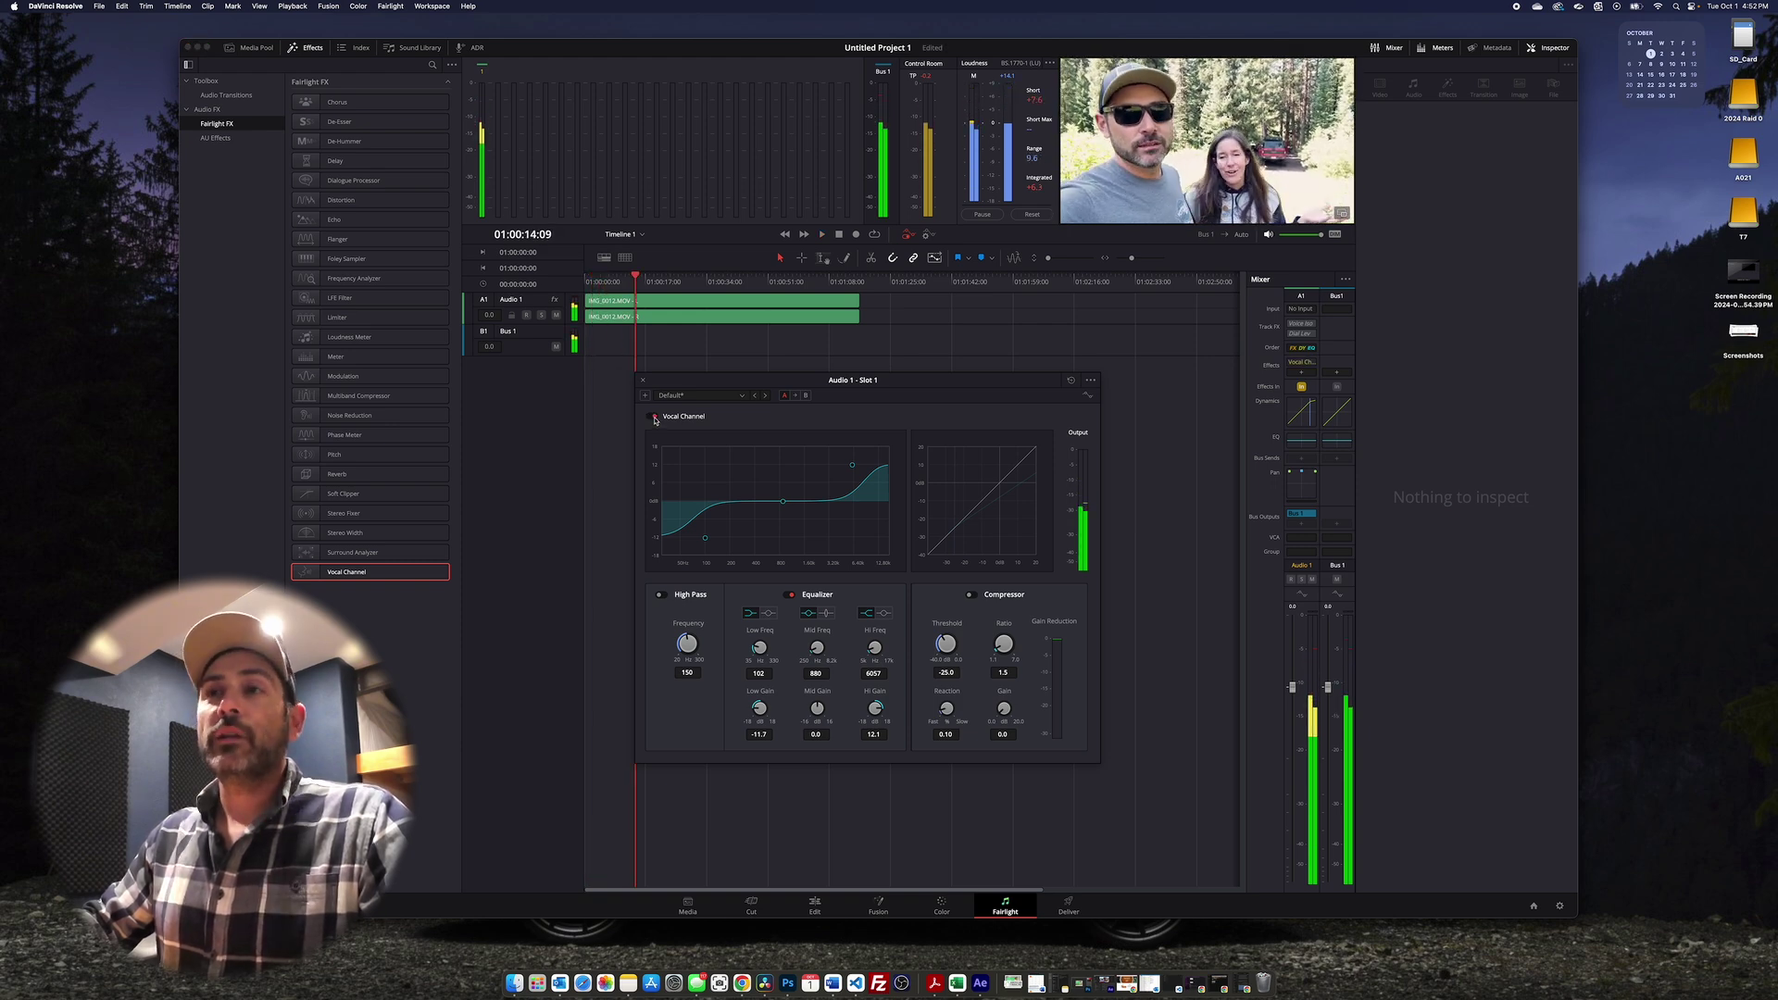
{"action": "left_click", "coordinate": [655, 417]}
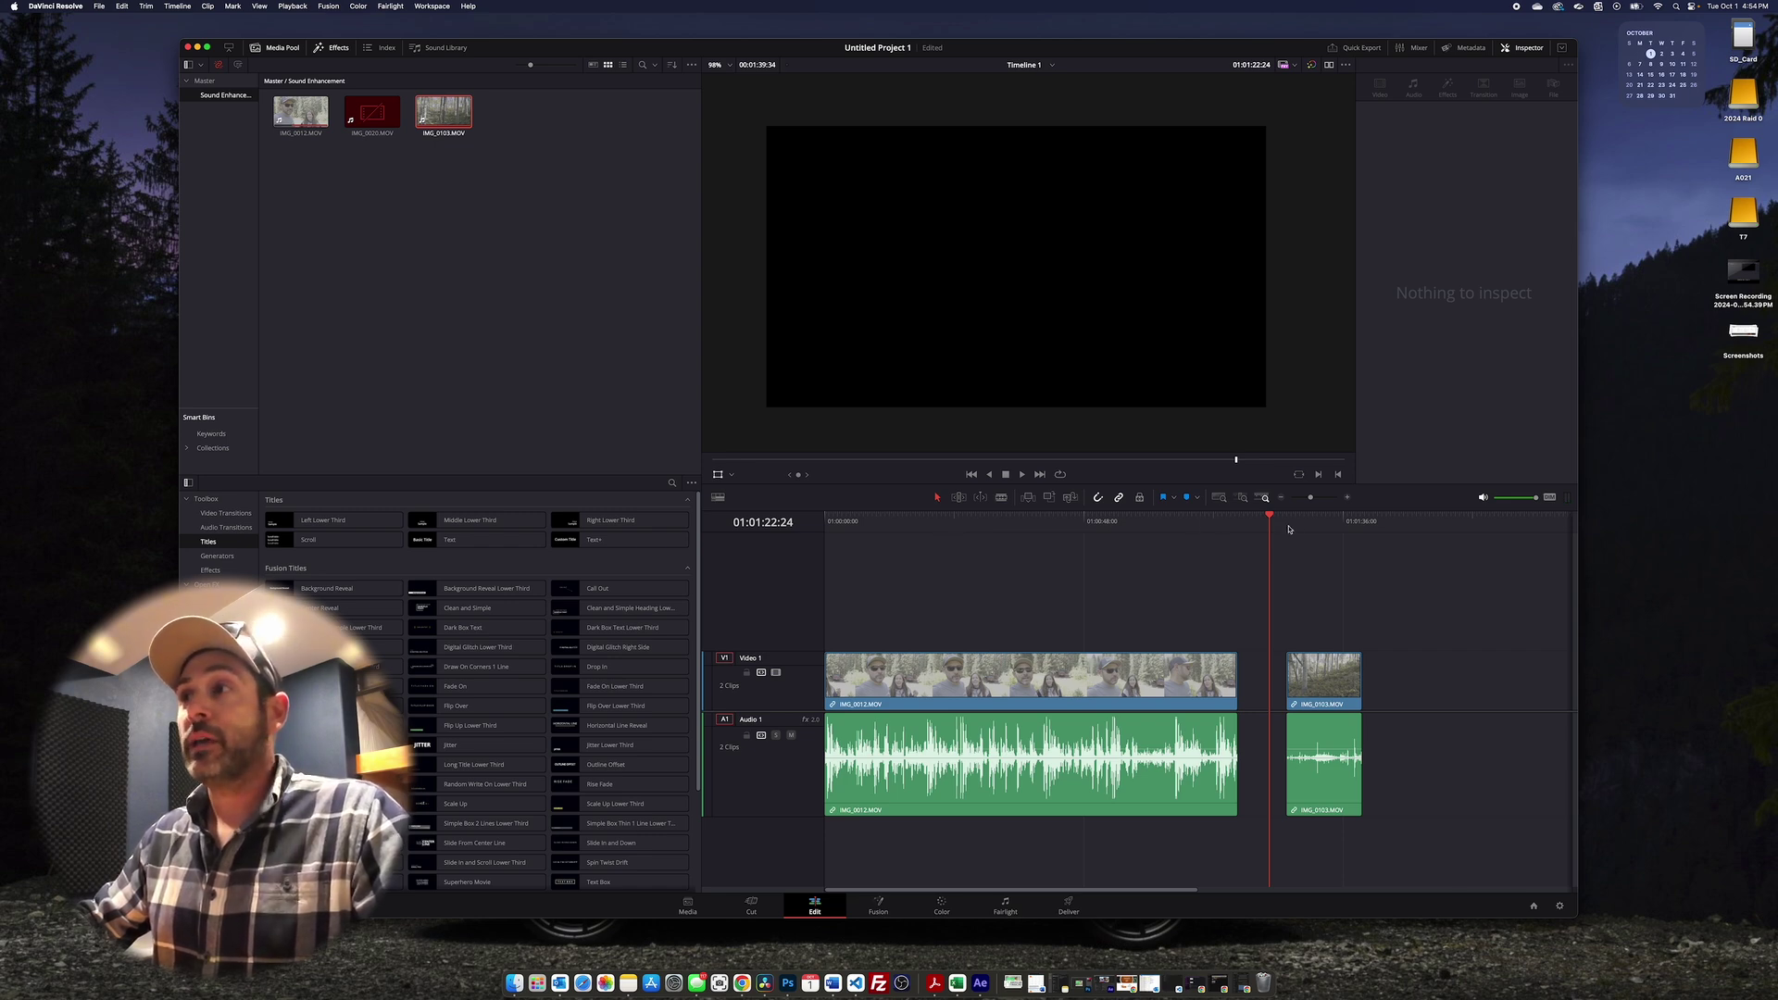
Step: Bring the aspen clip IMG_0103.MOV into the Color page viewer and scrub through it
{"action": "left_click", "coordinate": [1297, 521]}
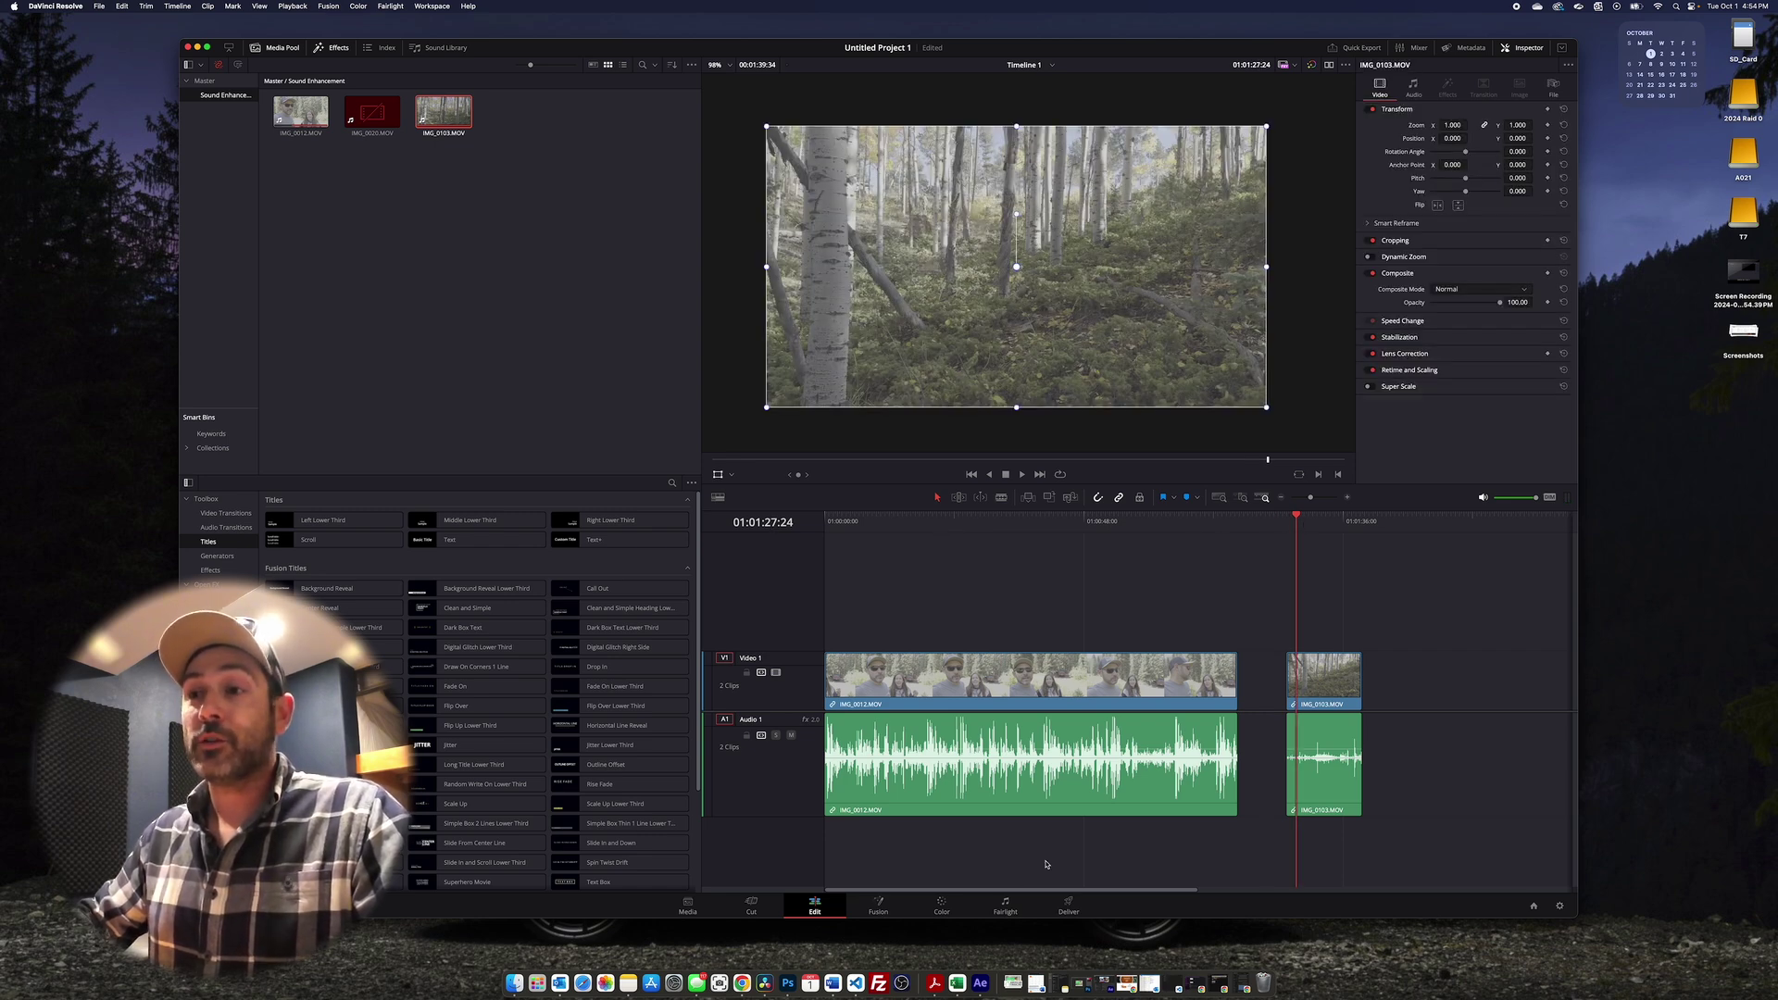
{"action": "left_click", "coordinate": [942, 908]}
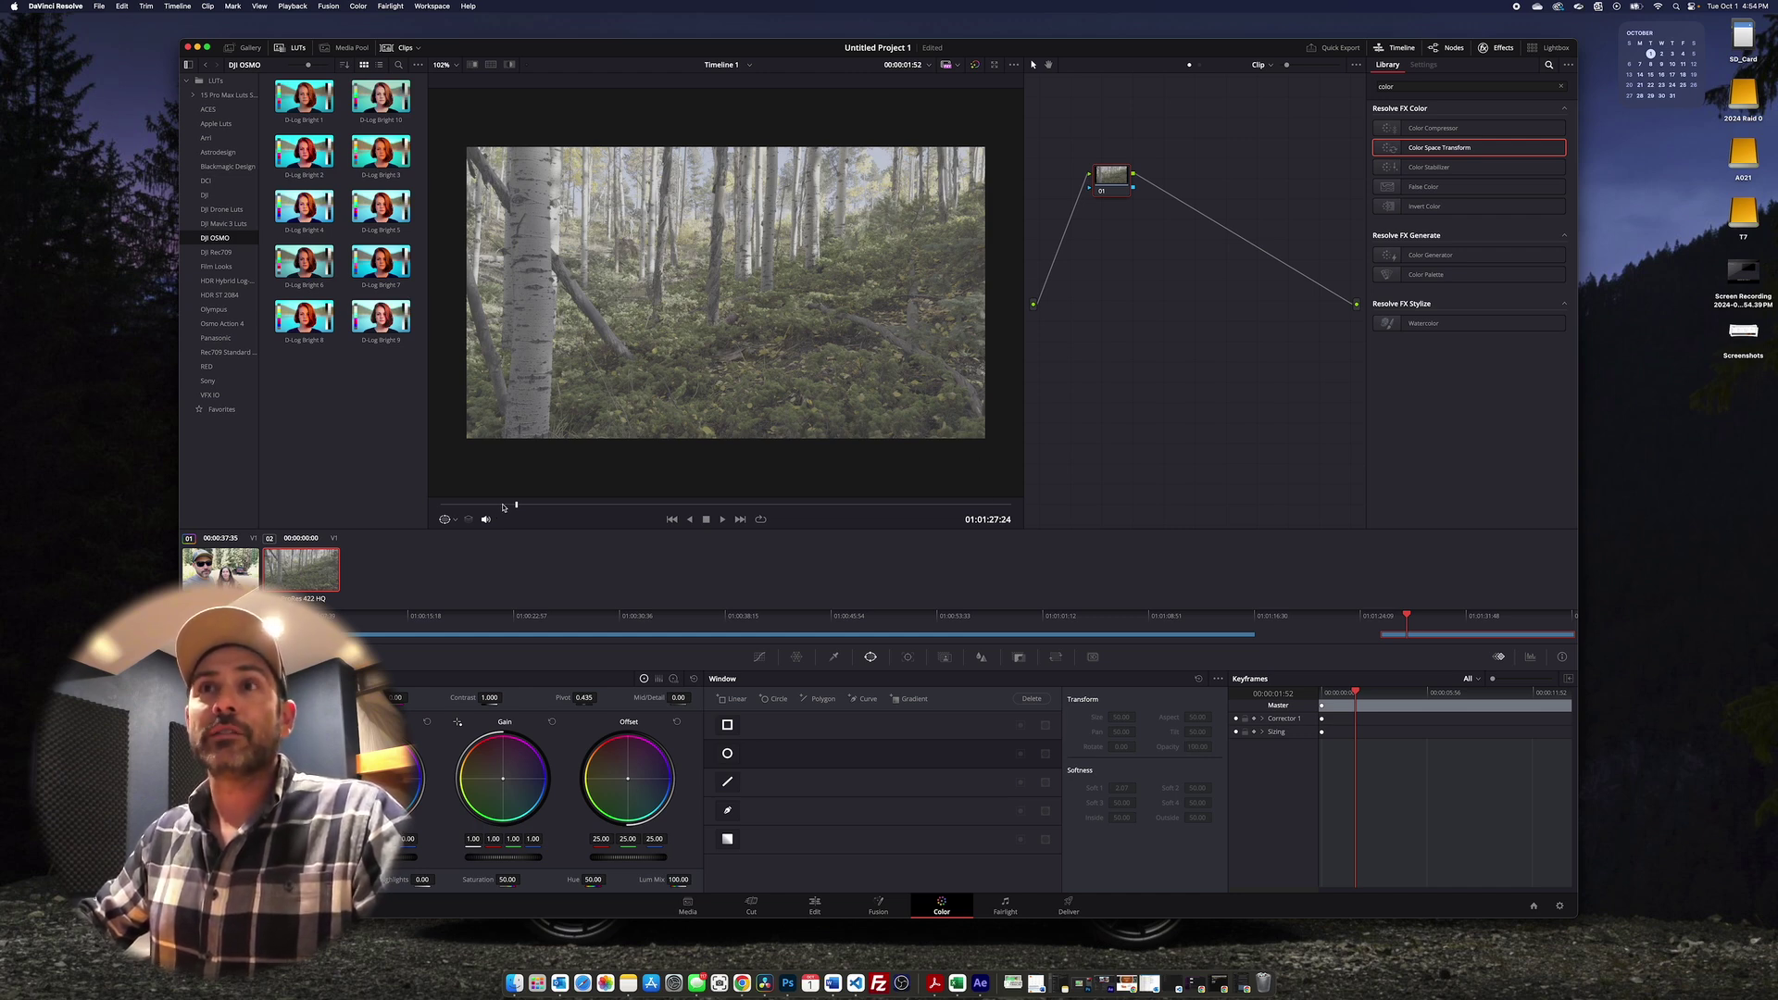
{"action": "left_click_drag", "start_coordinate": [498, 507], "coordinate": [780, 507]}
{"action": "key", "text": "space"}
{"action": "key", "text": "space"}
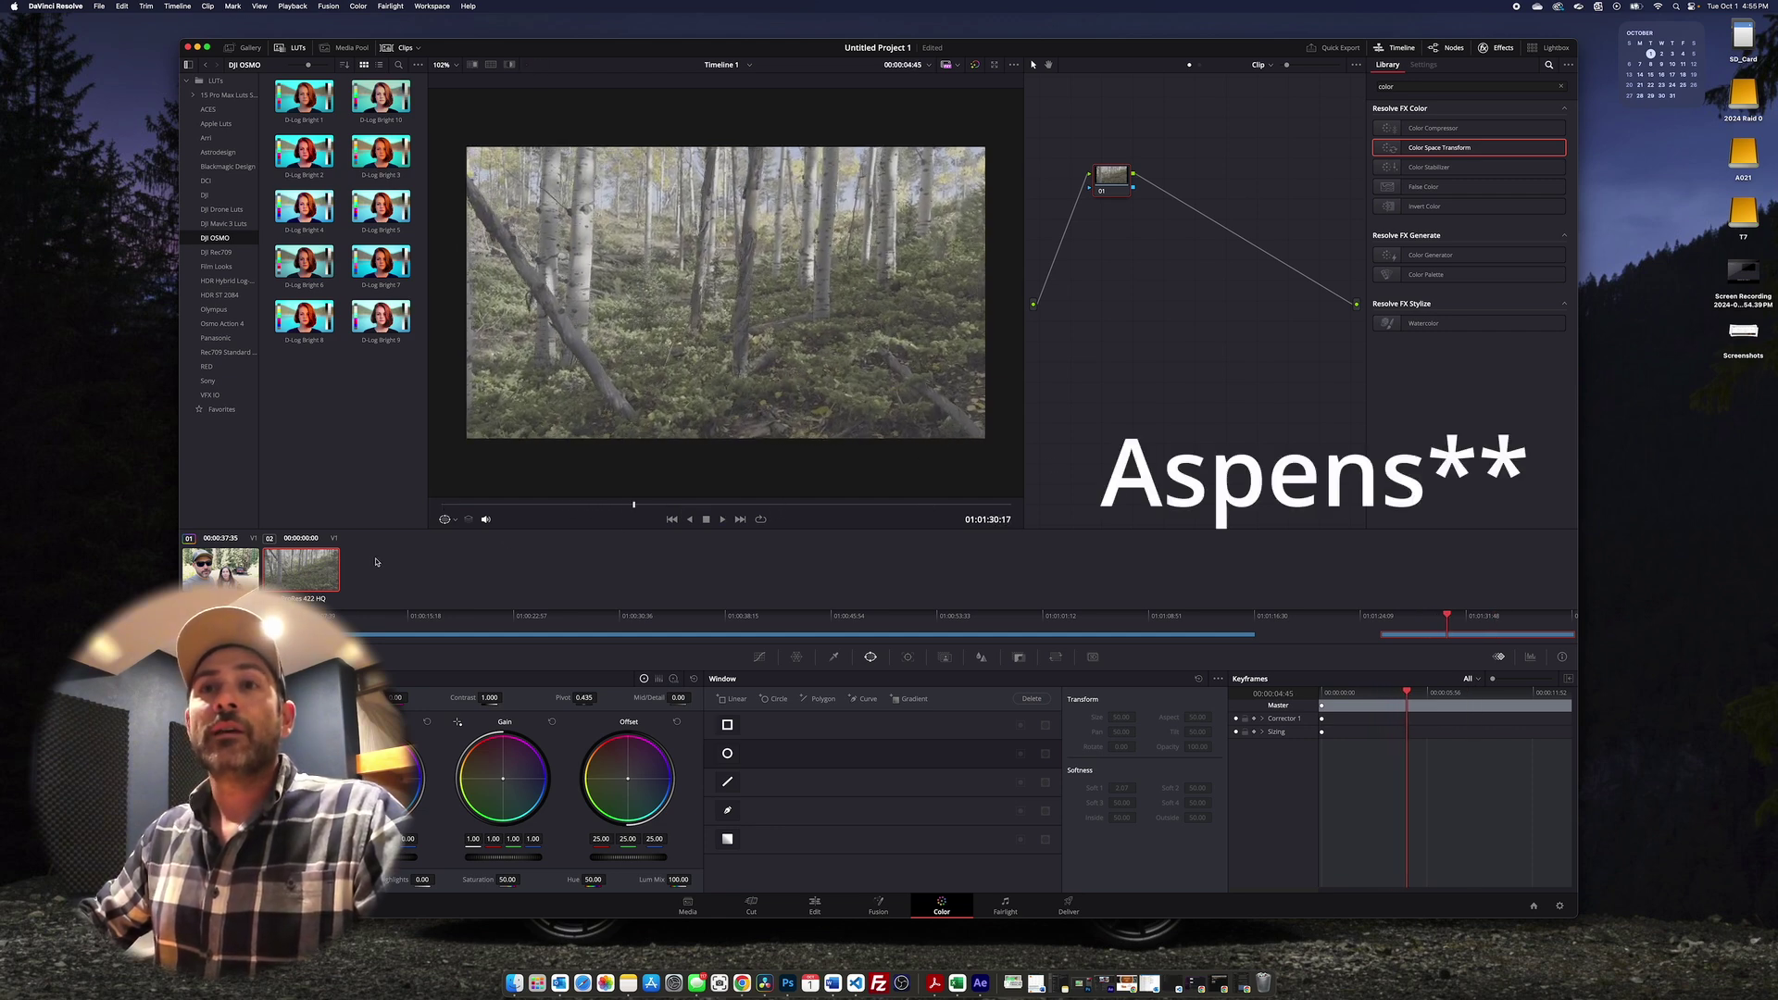
{"action": "left_click_drag", "start_coordinate": [678, 501], "coordinate": [570, 505]}
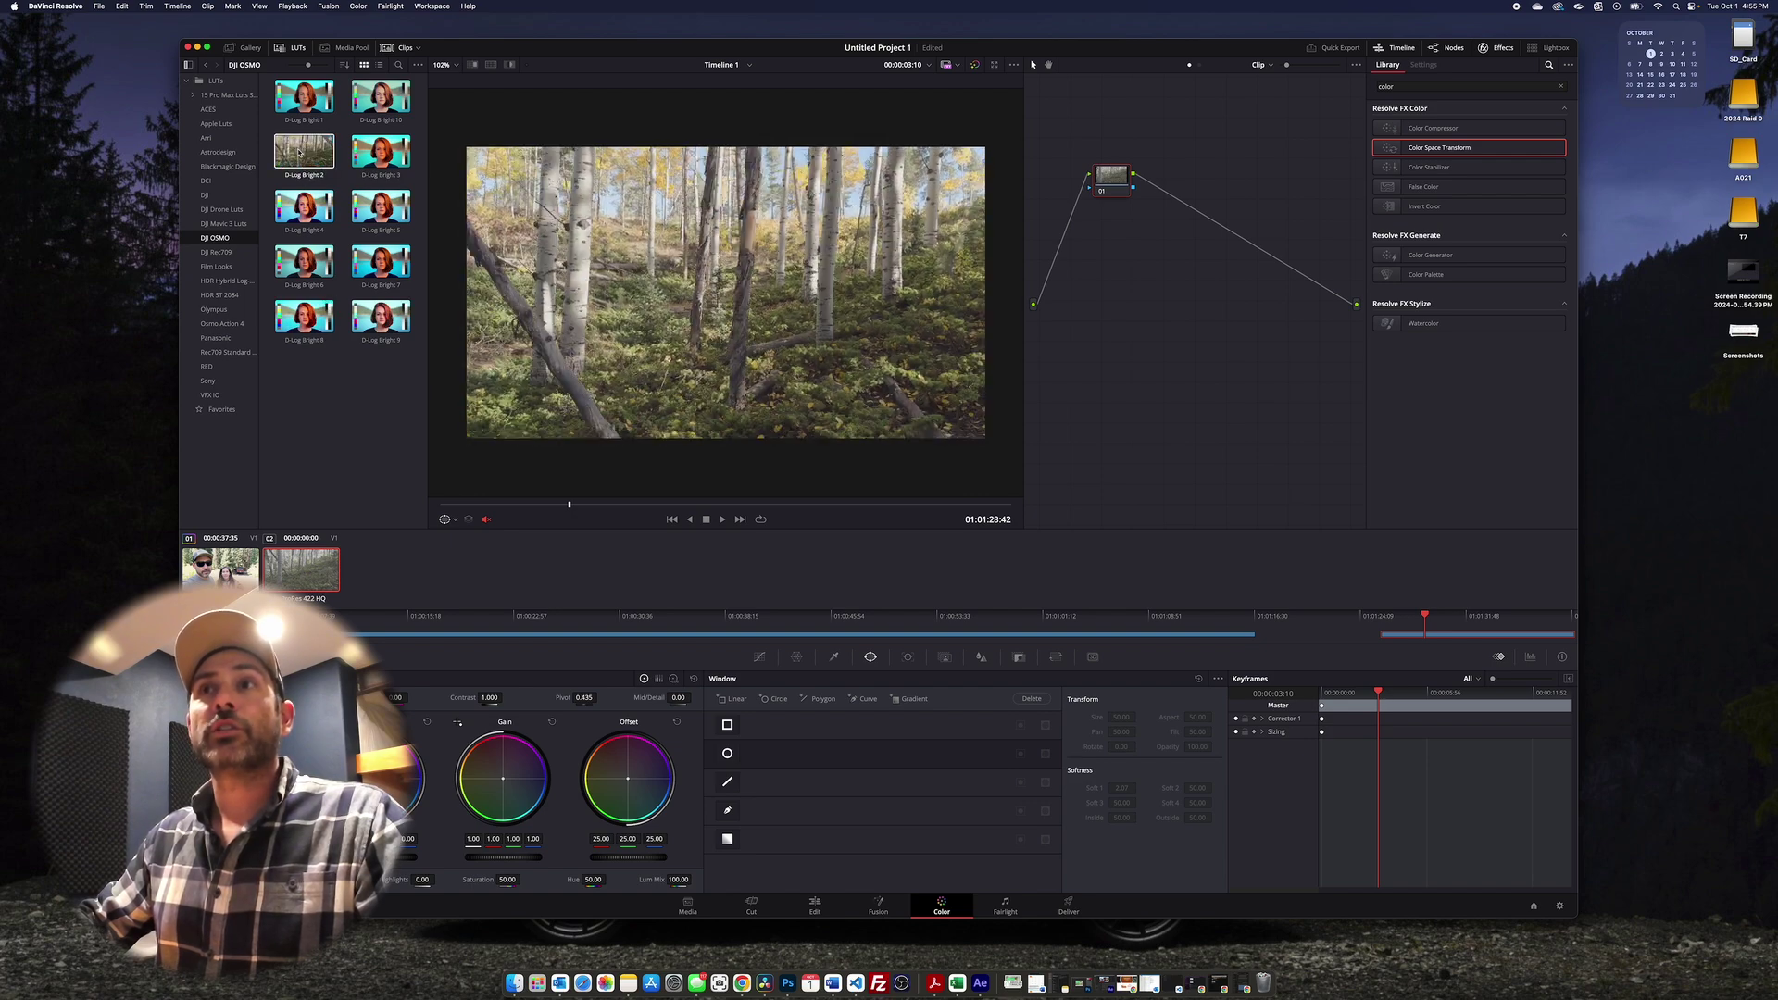
Step: Apply the D-Log Bright 2 LUT to the current node, check the look, and return to Edit
{"action": "right_click", "coordinate": [299, 153]}
{"action": "left_click", "coordinate": [352, 157]}
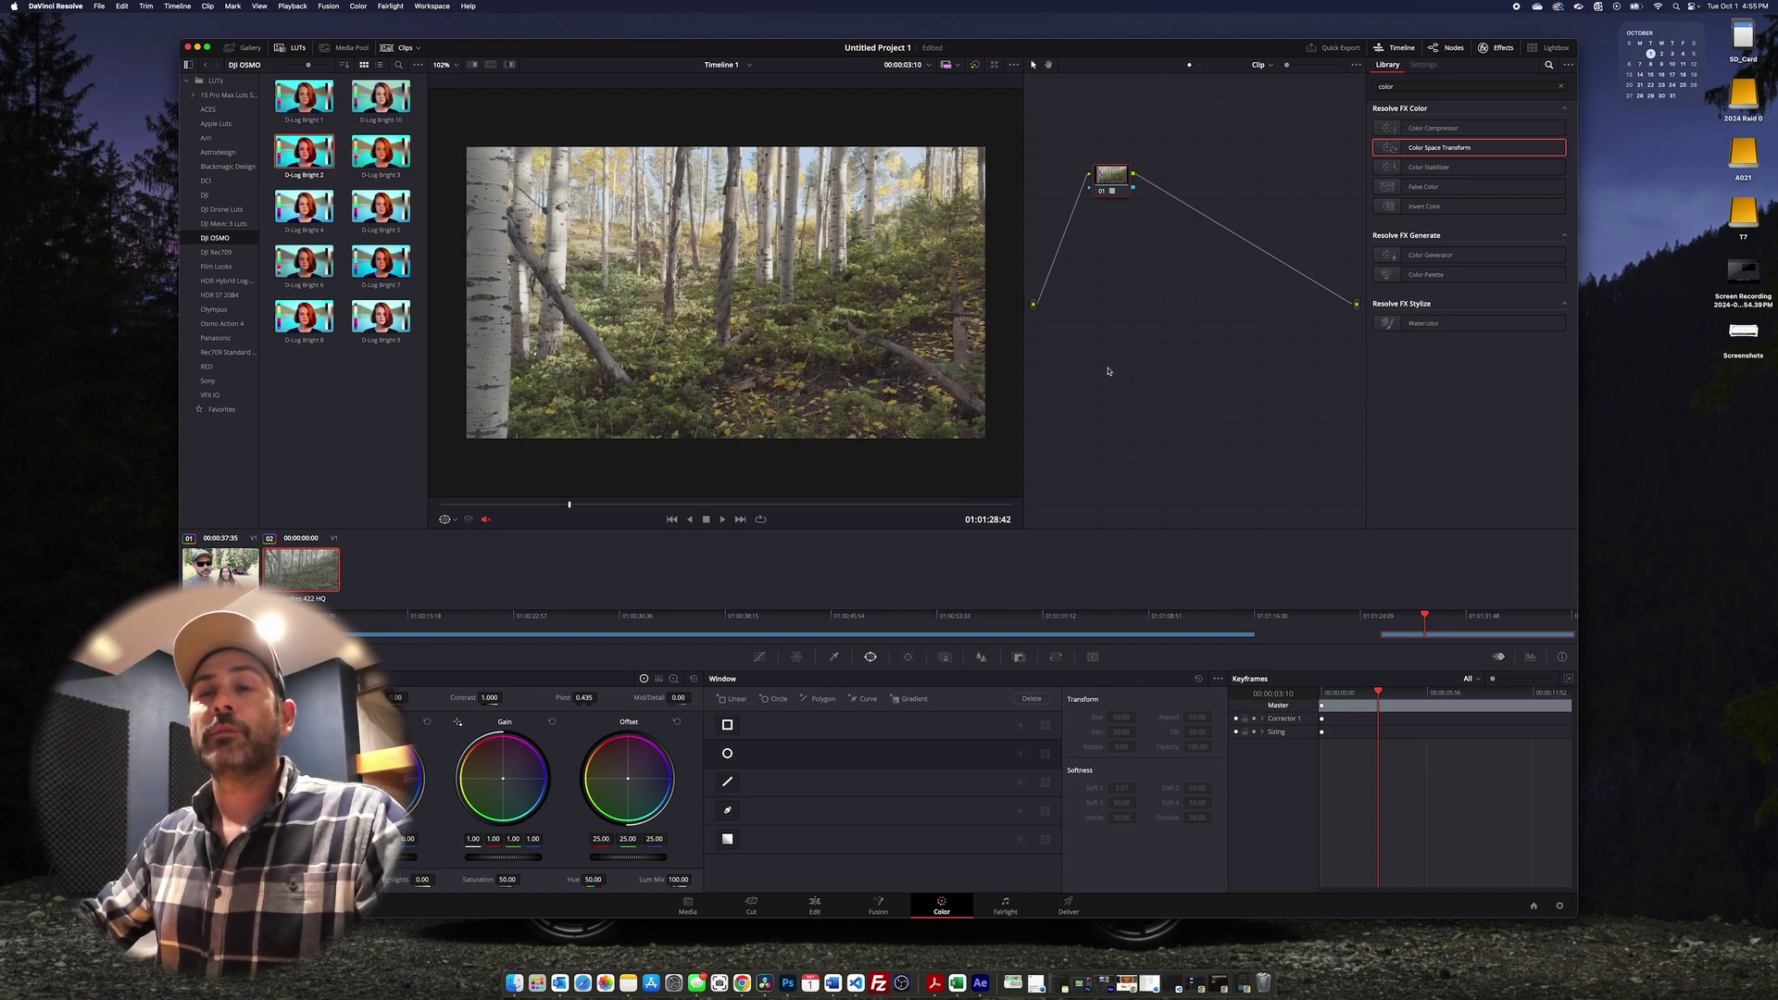
{"action": "left_click_drag", "start_coordinate": [440, 508], "coordinate": [929, 519]}
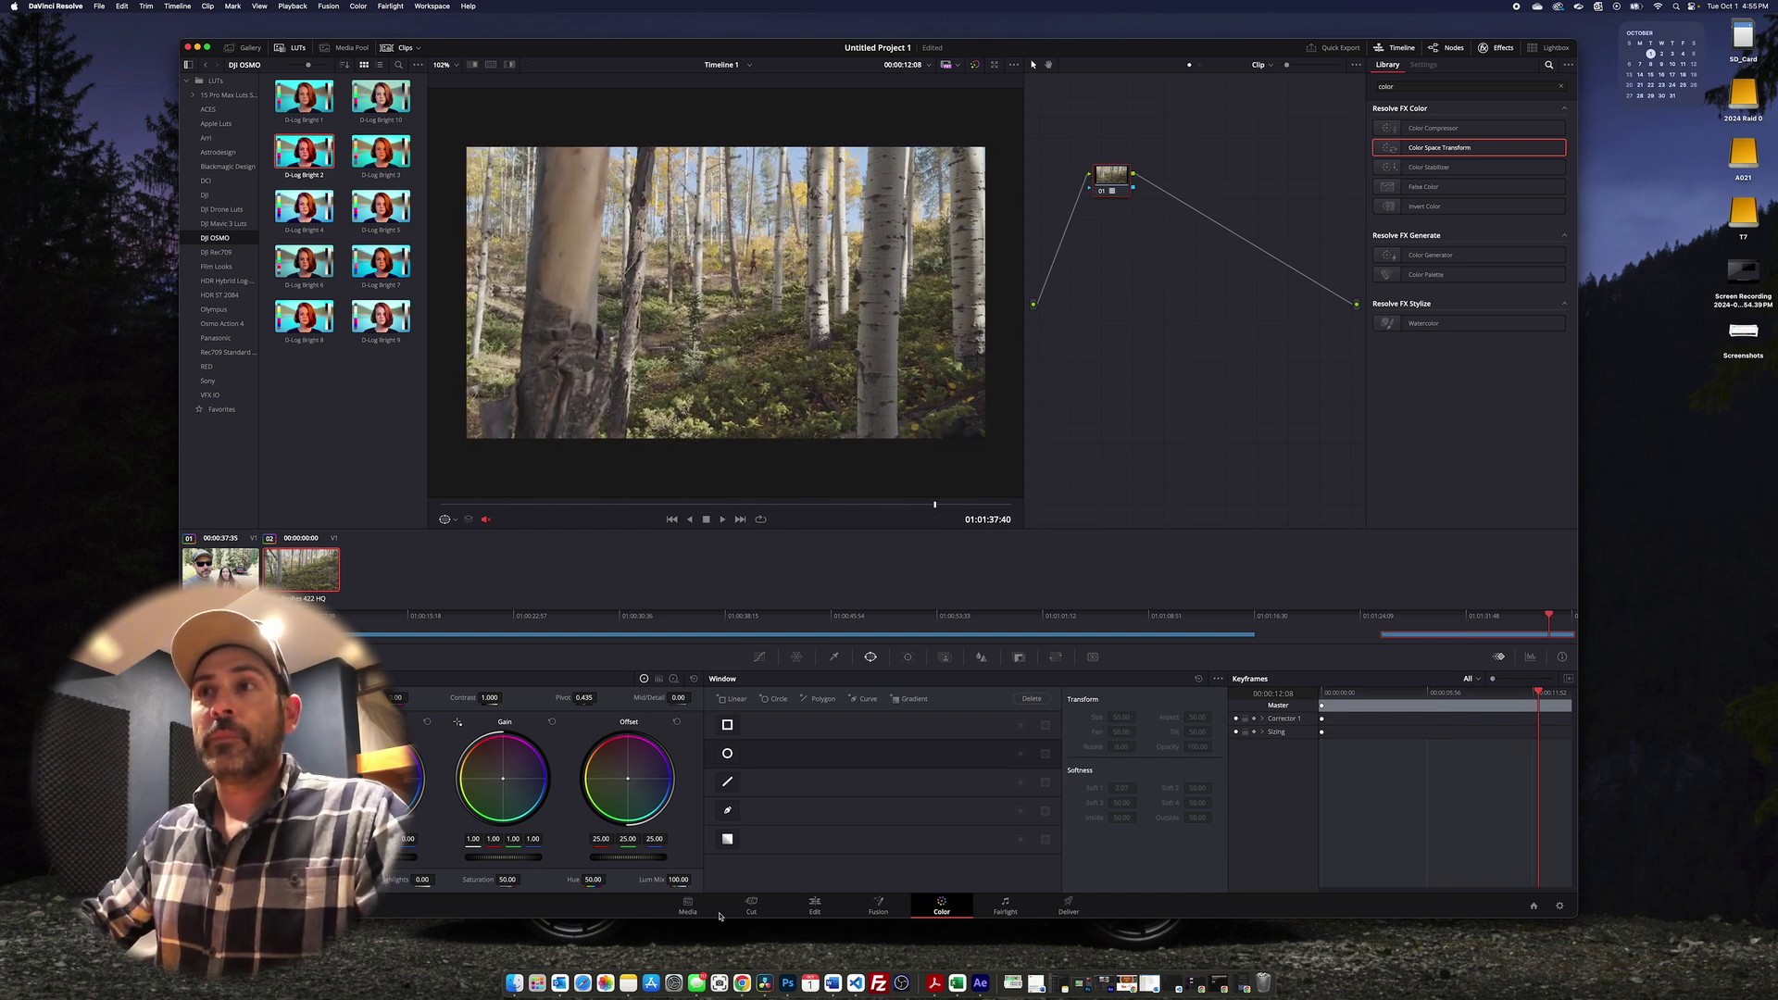
{"action": "key", "text": "shift+4"}
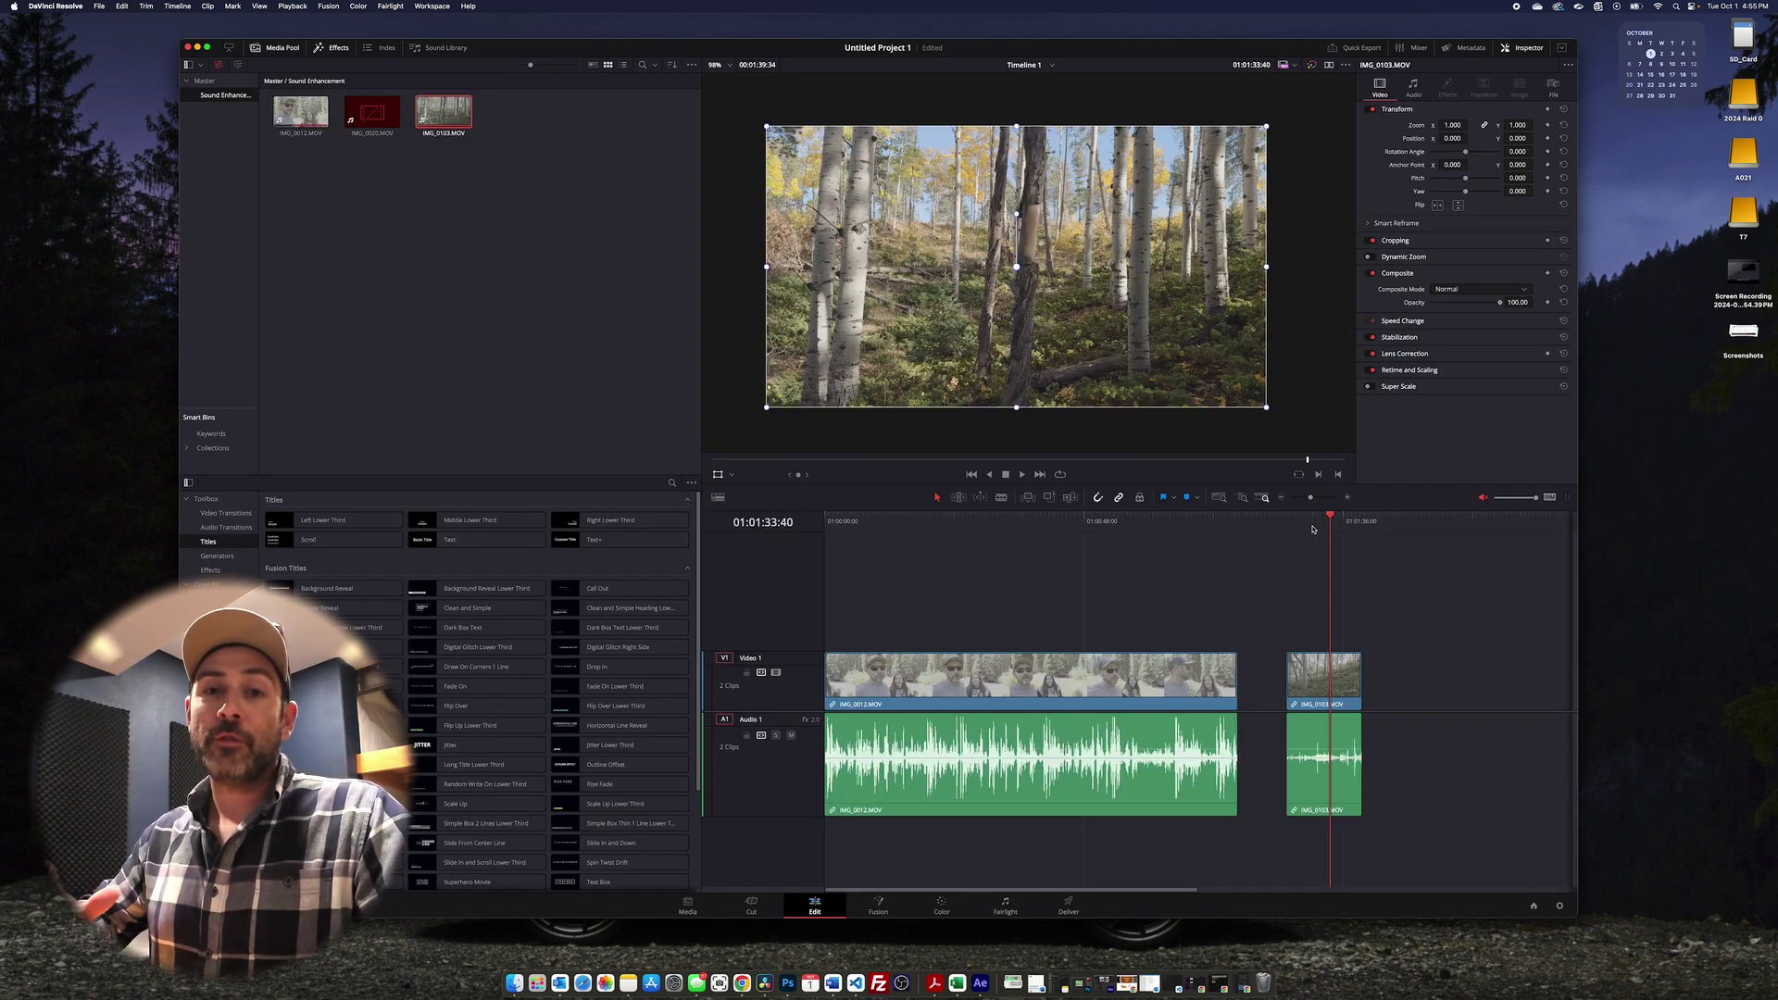